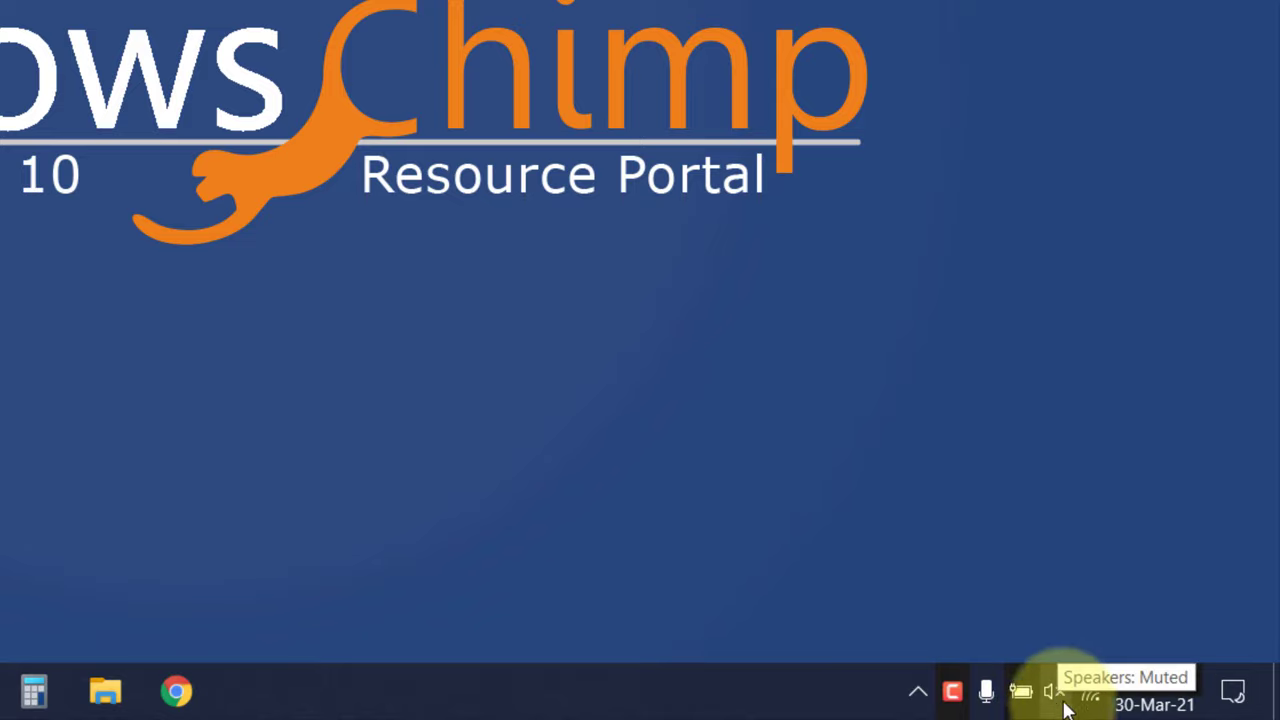
# Unmute the Realtek speakers by raising the system volume to about 90
pyautogui.click(1057, 692)
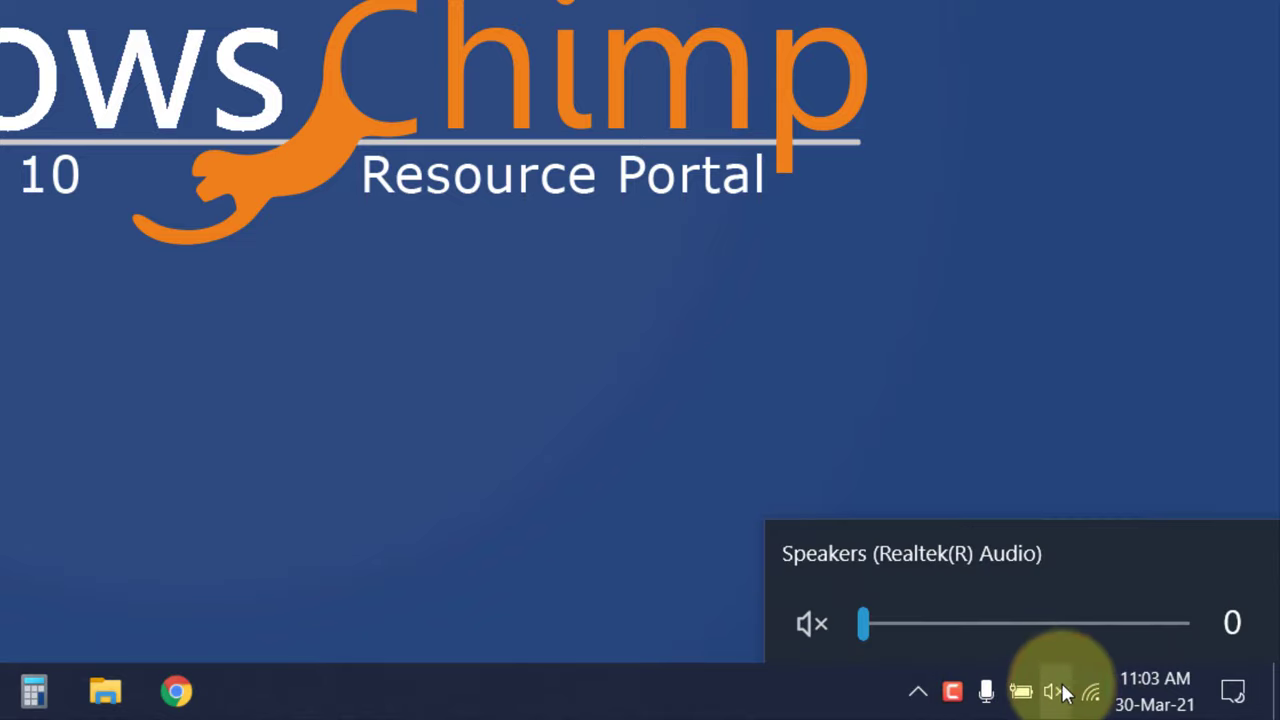
pyautogui.scroll(20, 1040, 645)
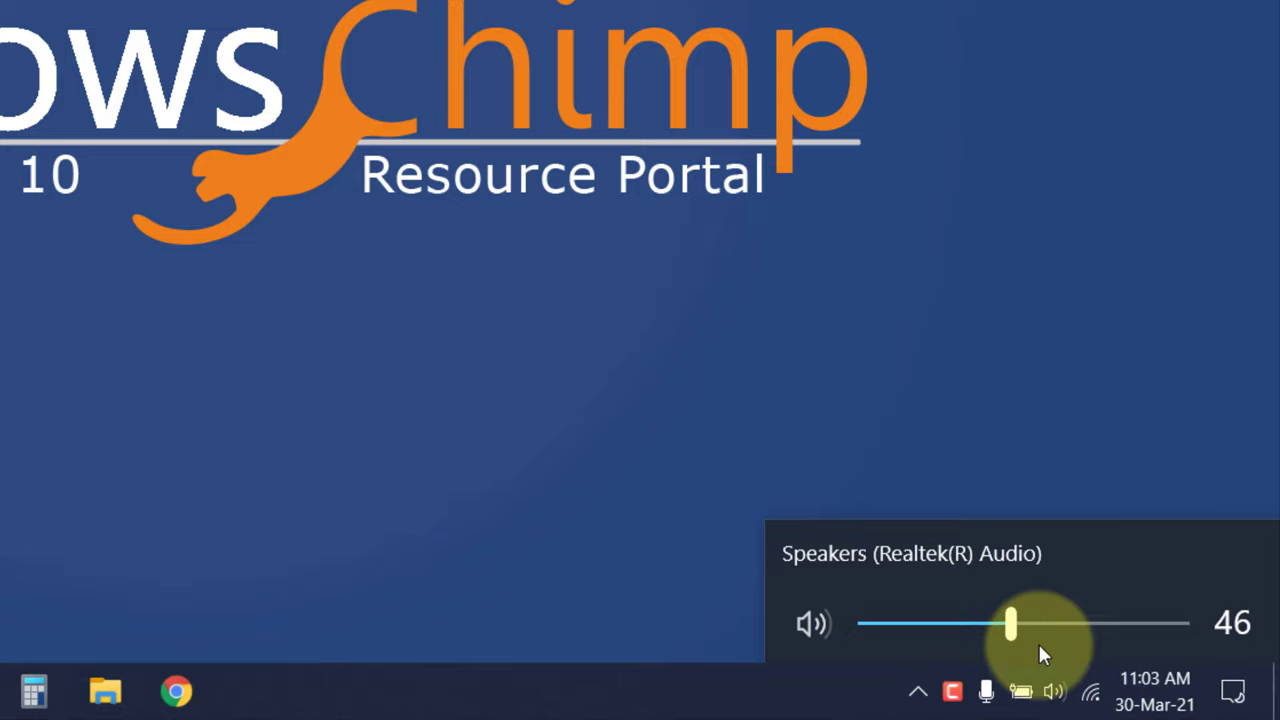
pyautogui.moveTo(1068, 624); pyautogui.dragTo(1137, 624)
pyautogui.click(851, 383)
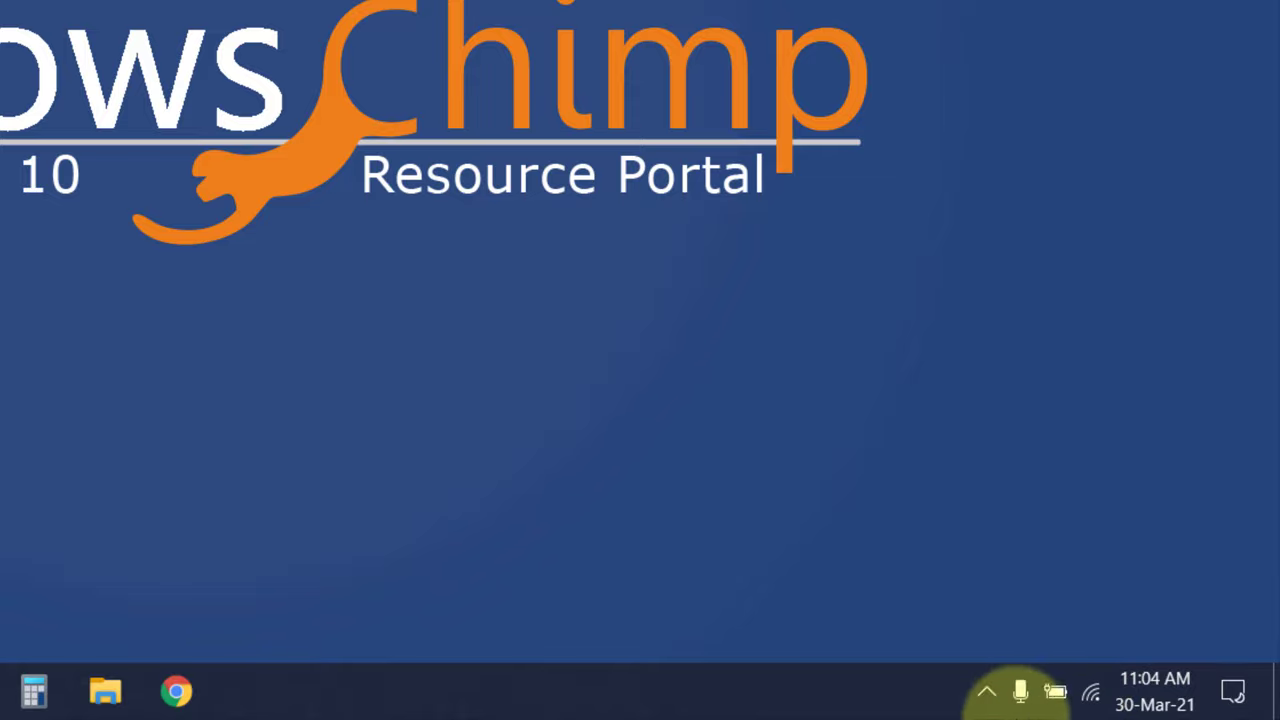
# Open the taskbar settings for choosing which notification-area icons appear and locate the Volume entry
pyautogui.rightClick(718, 706)
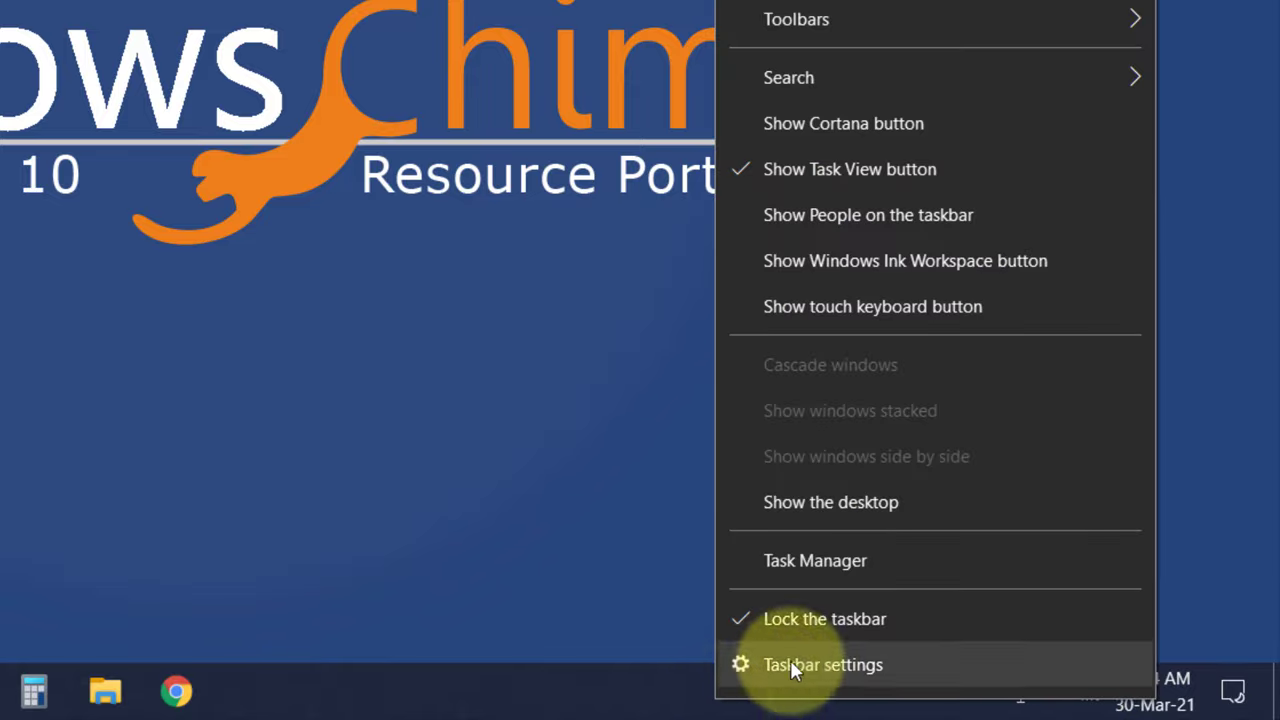
pyautogui.click(851, 665)
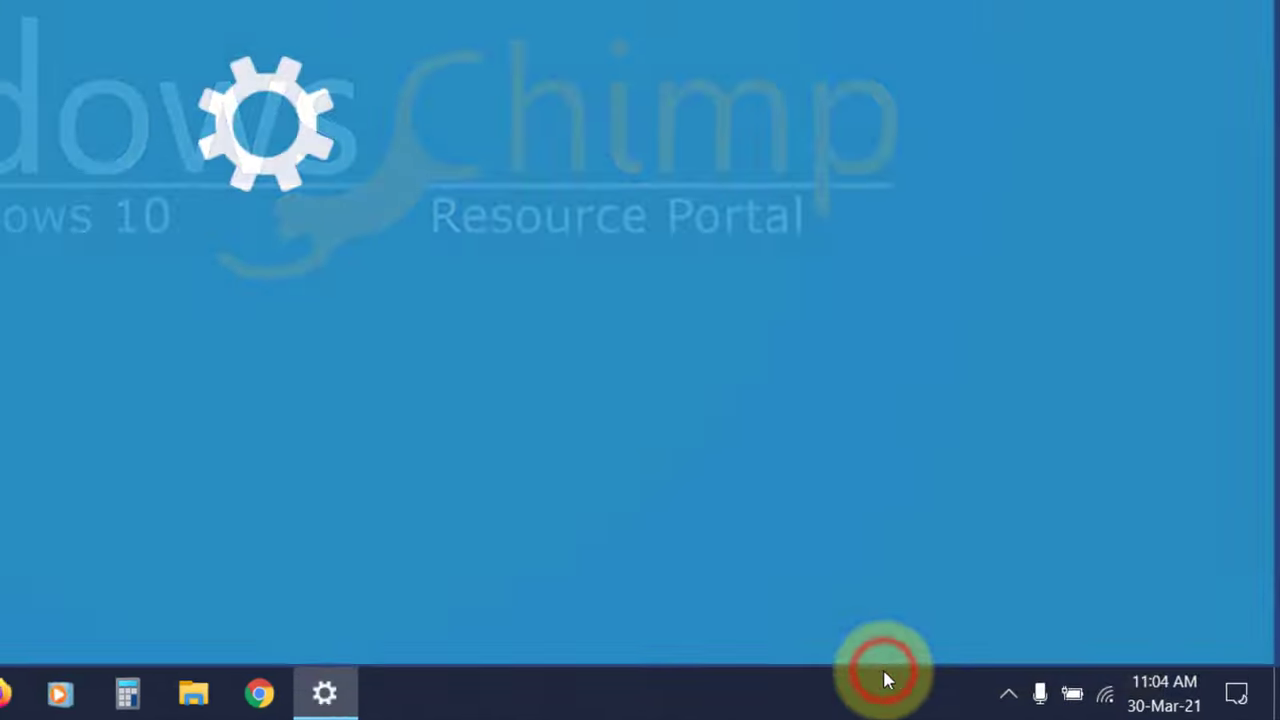
pyautogui.scroll(-5, 666, 508)
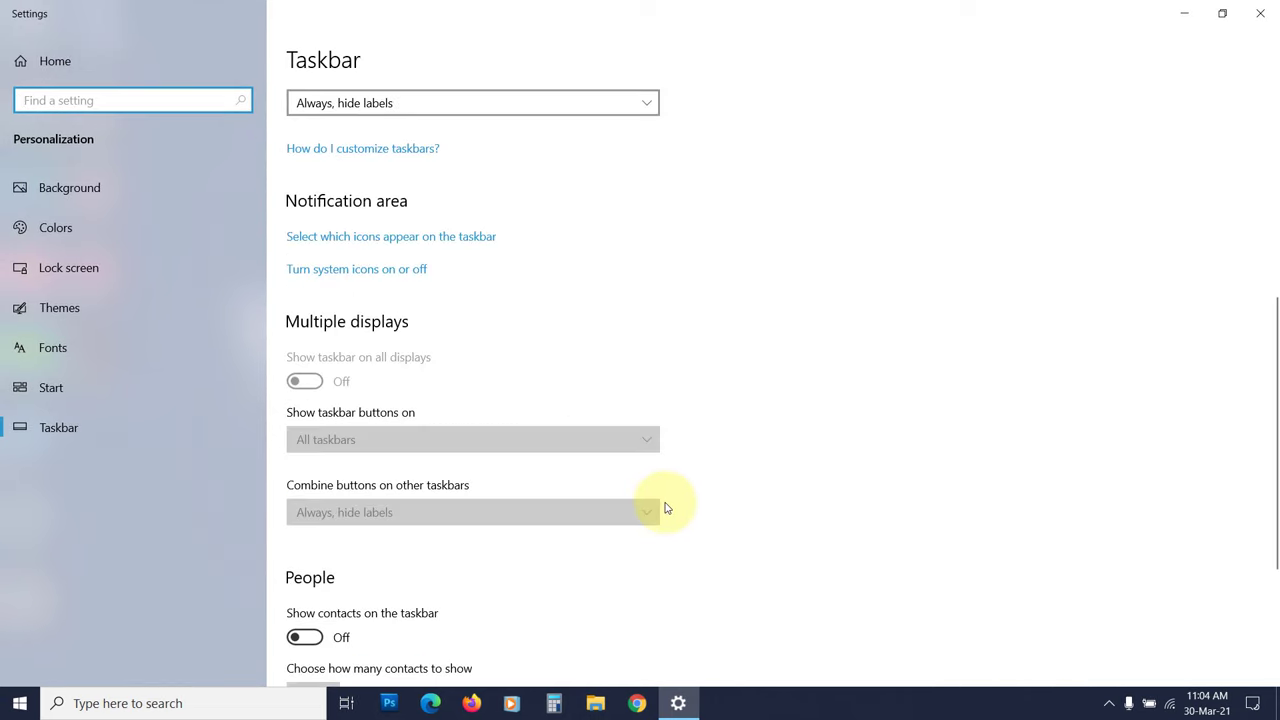
pyautogui.click(388, 236)
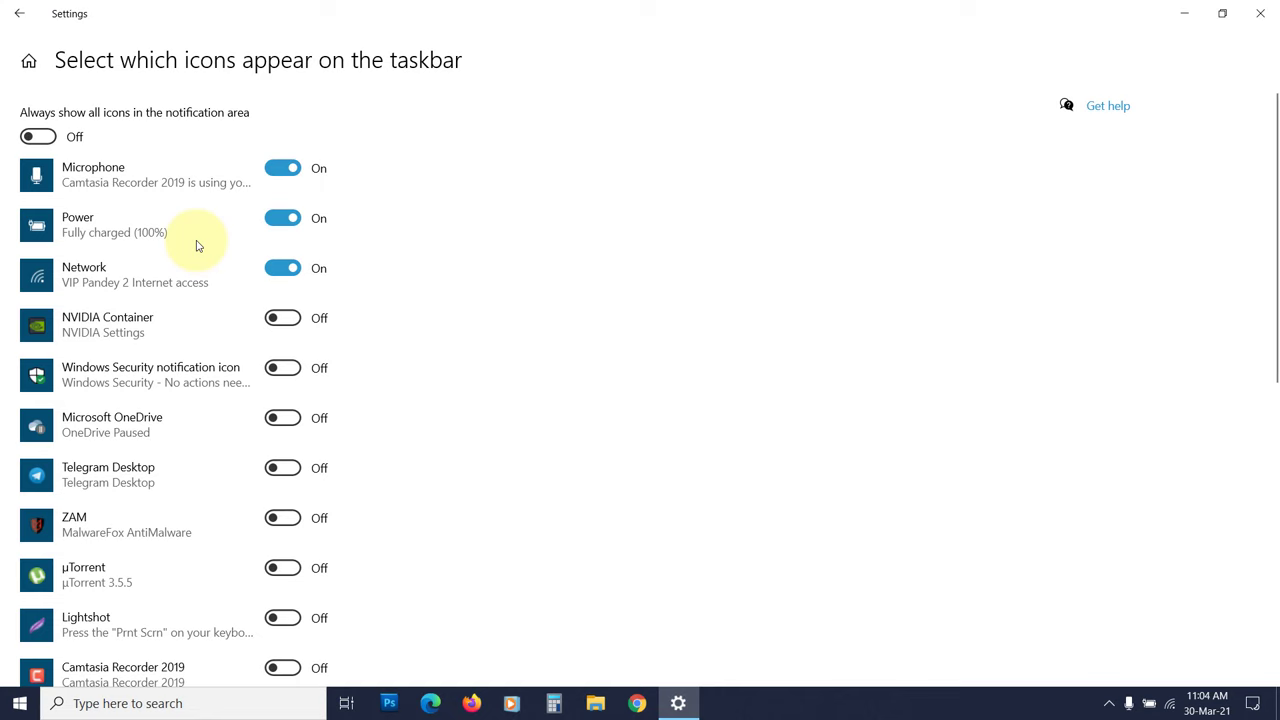
pyautogui.scroll(-3, 222, 477)
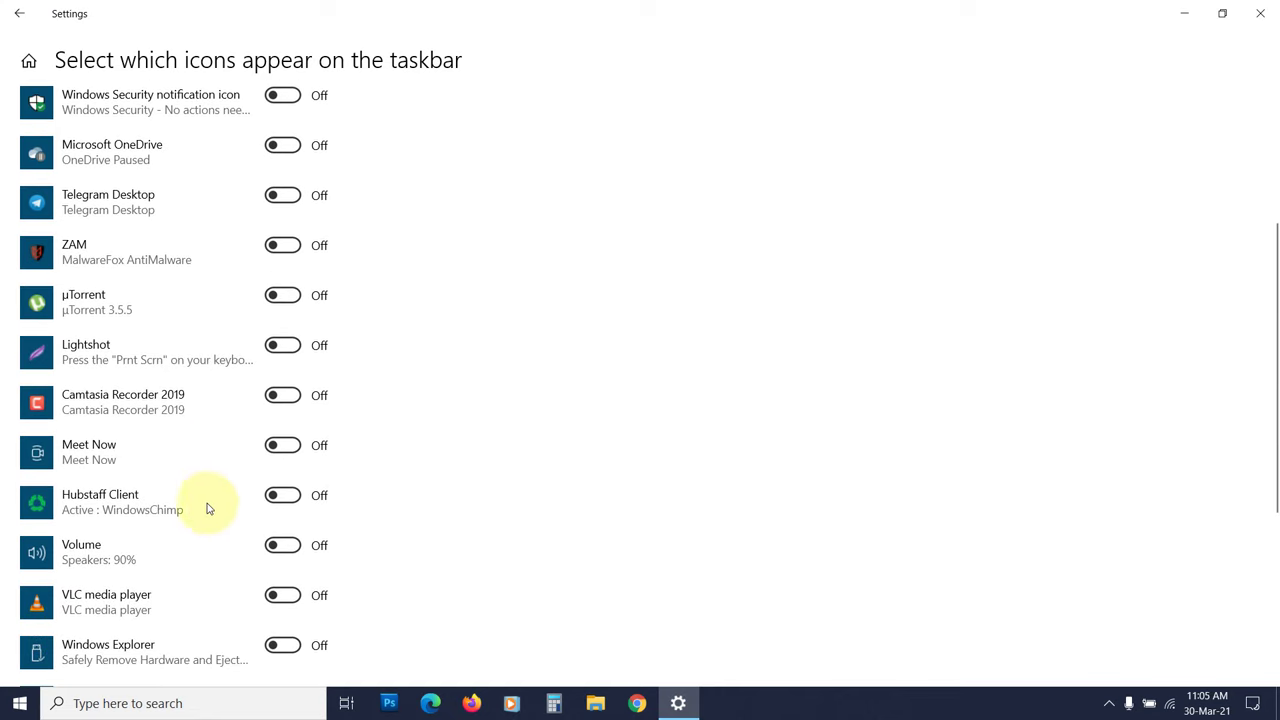
pyautogui.scroll(-1, 208, 509)
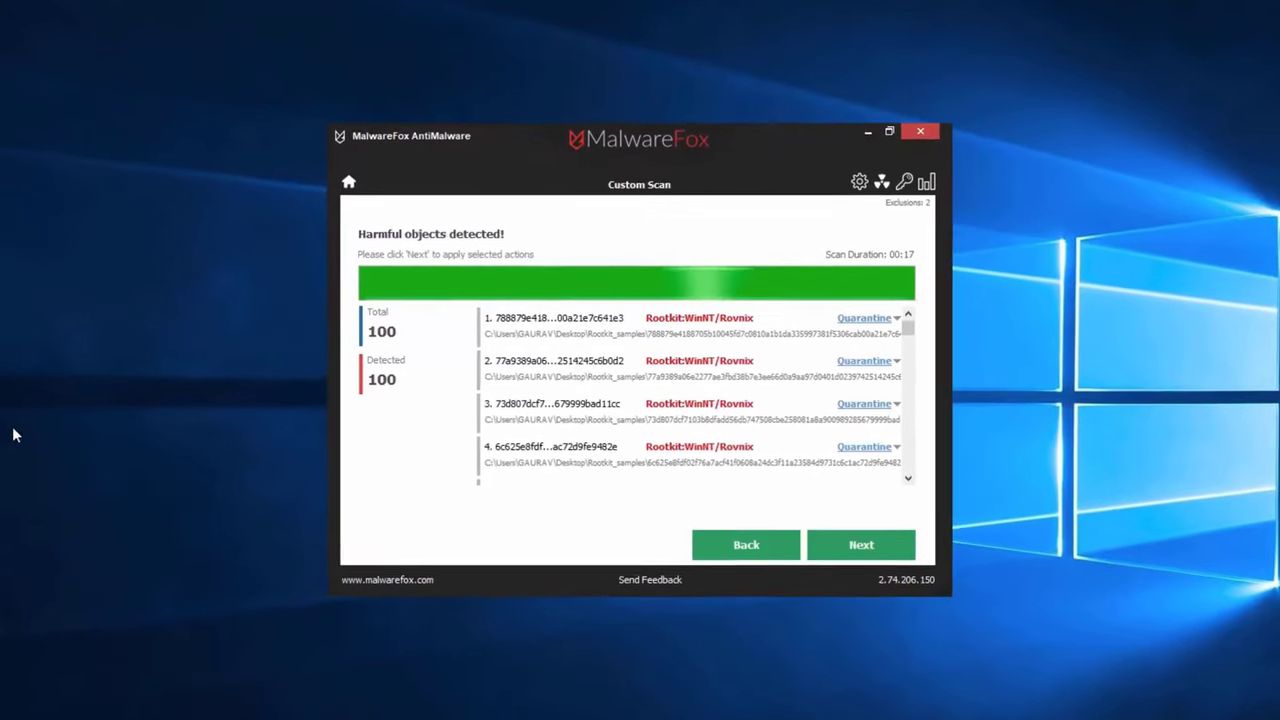
# In MalwareFox AntiMalware, review the custom scan's harmful objects and apply the Quarantine action to them
pyautogui.scroll(-5, 903, 476)
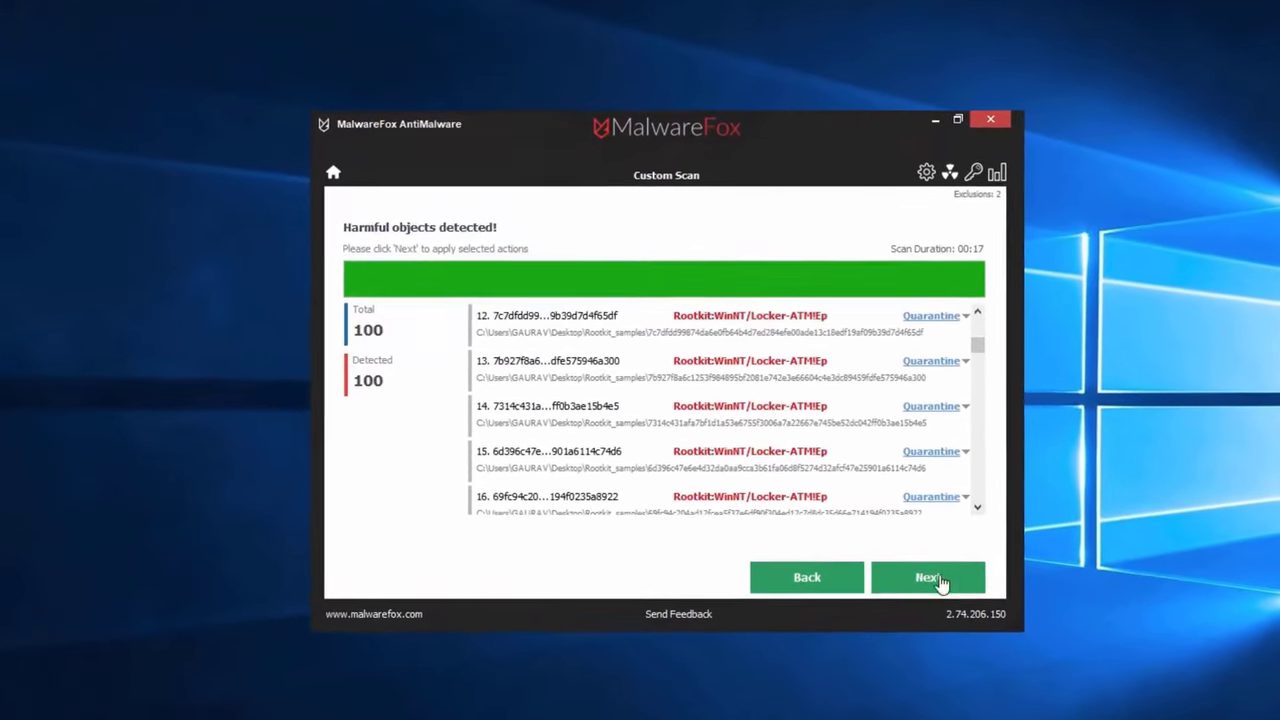
pyautogui.click(935, 580)
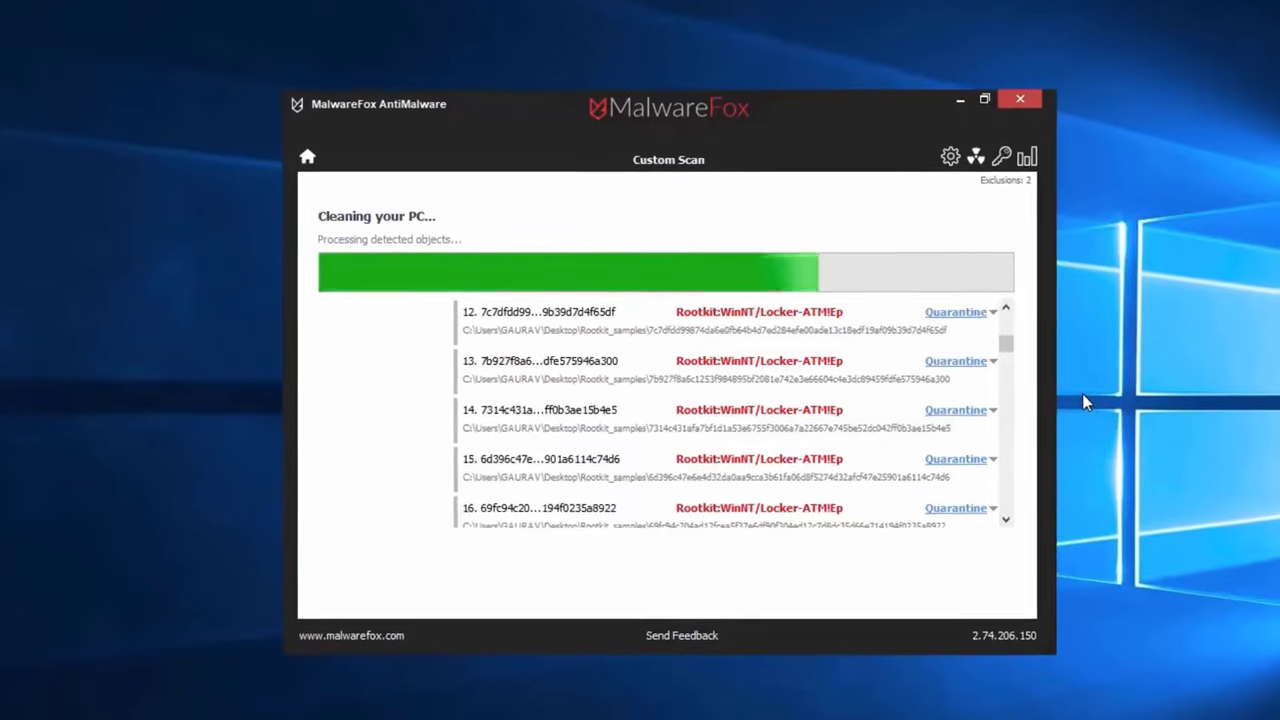
pyautogui.click(966, 607)
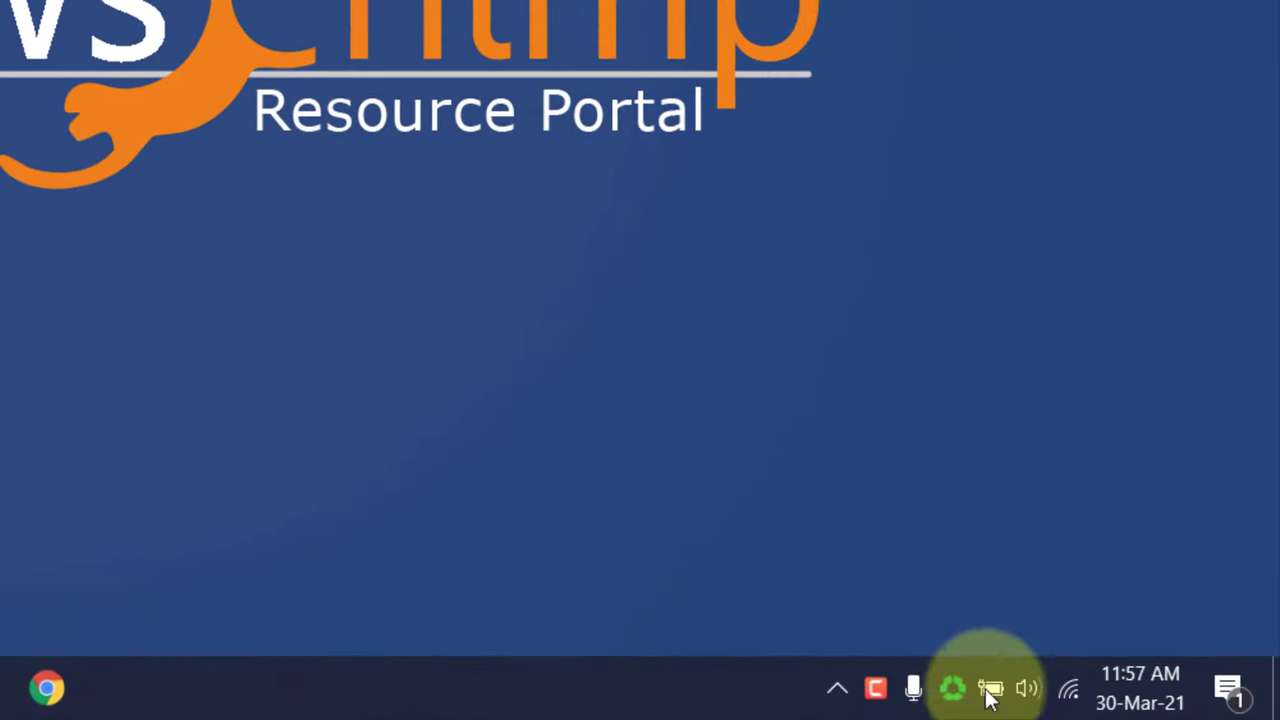
# Switch the playback device to Headset (HBS-730 Hands-Free AG Audio), followed by Speakers (Realtek(R) Audio)
pyautogui.click(1031, 694)
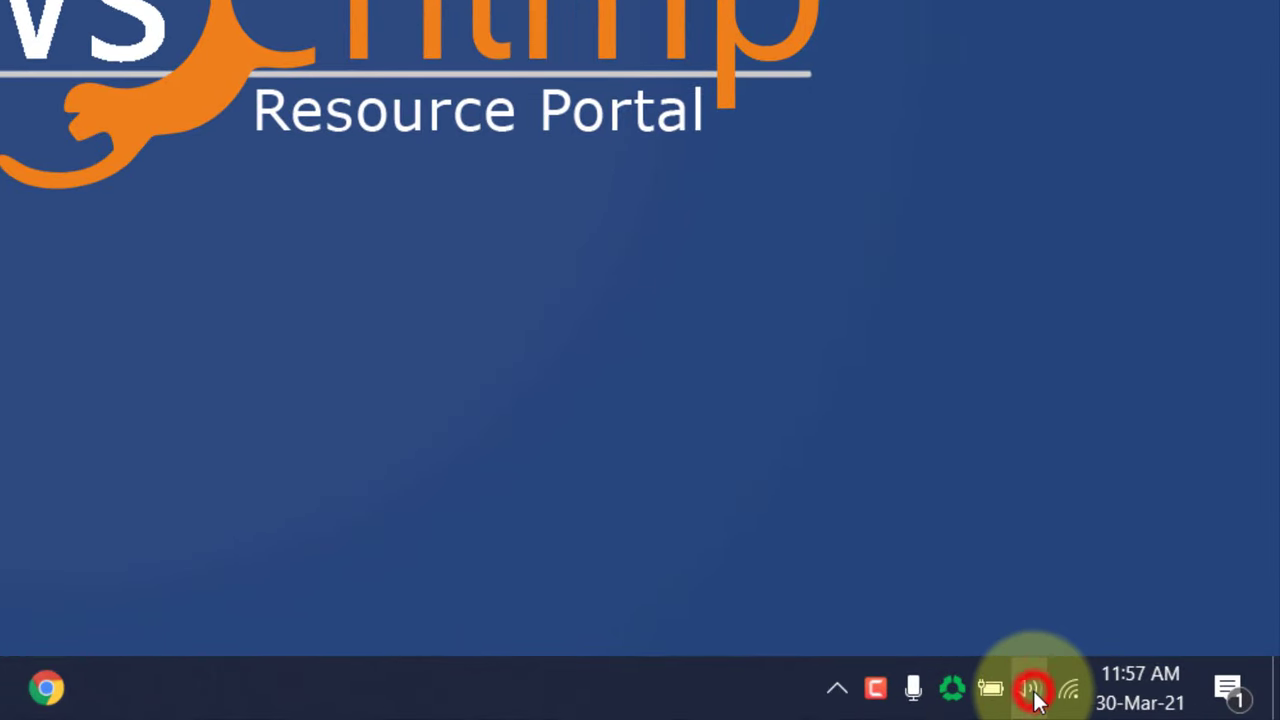
pyautogui.click(1250, 540)
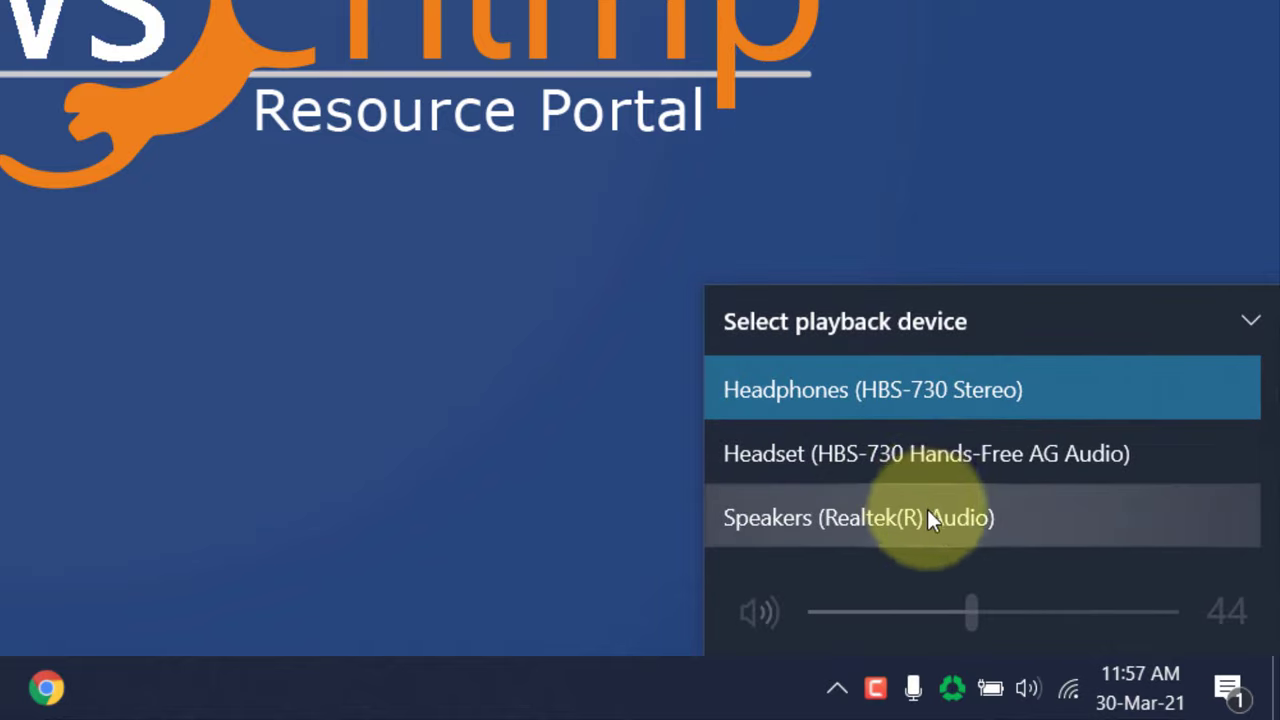
pyautogui.click(928, 458)
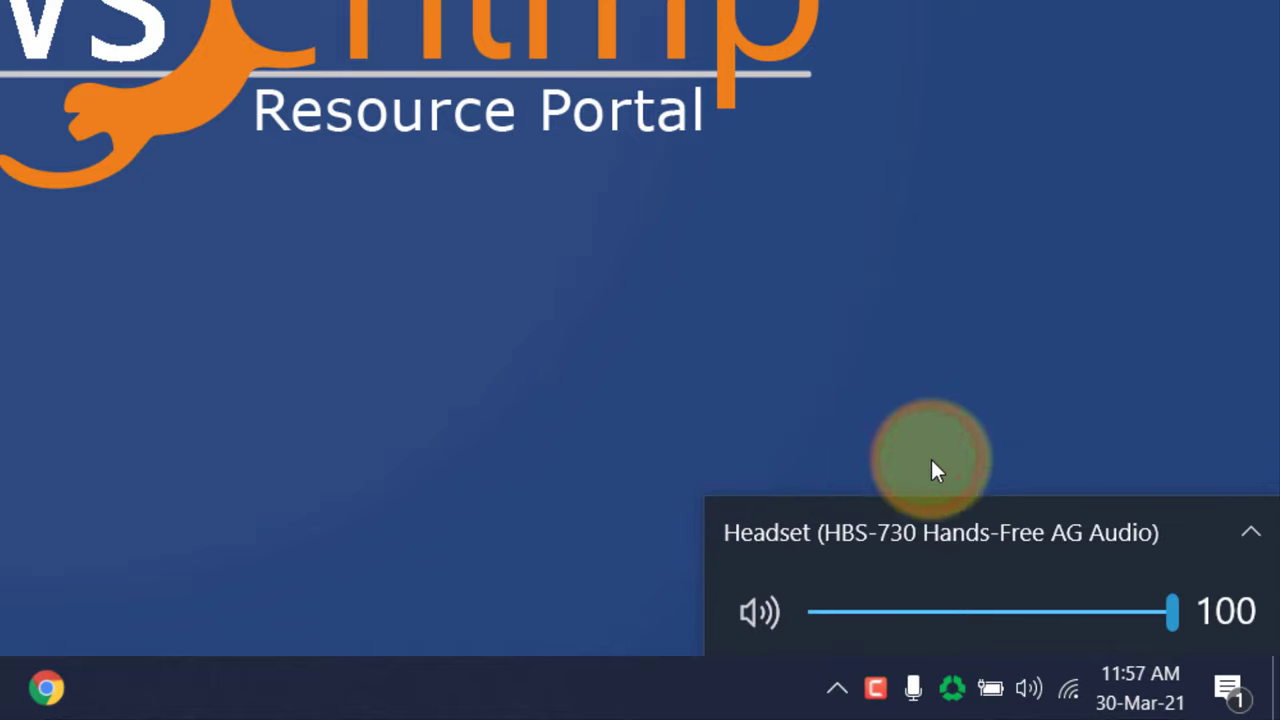
pyautogui.click(1247, 540)
pyautogui.click(1002, 520)
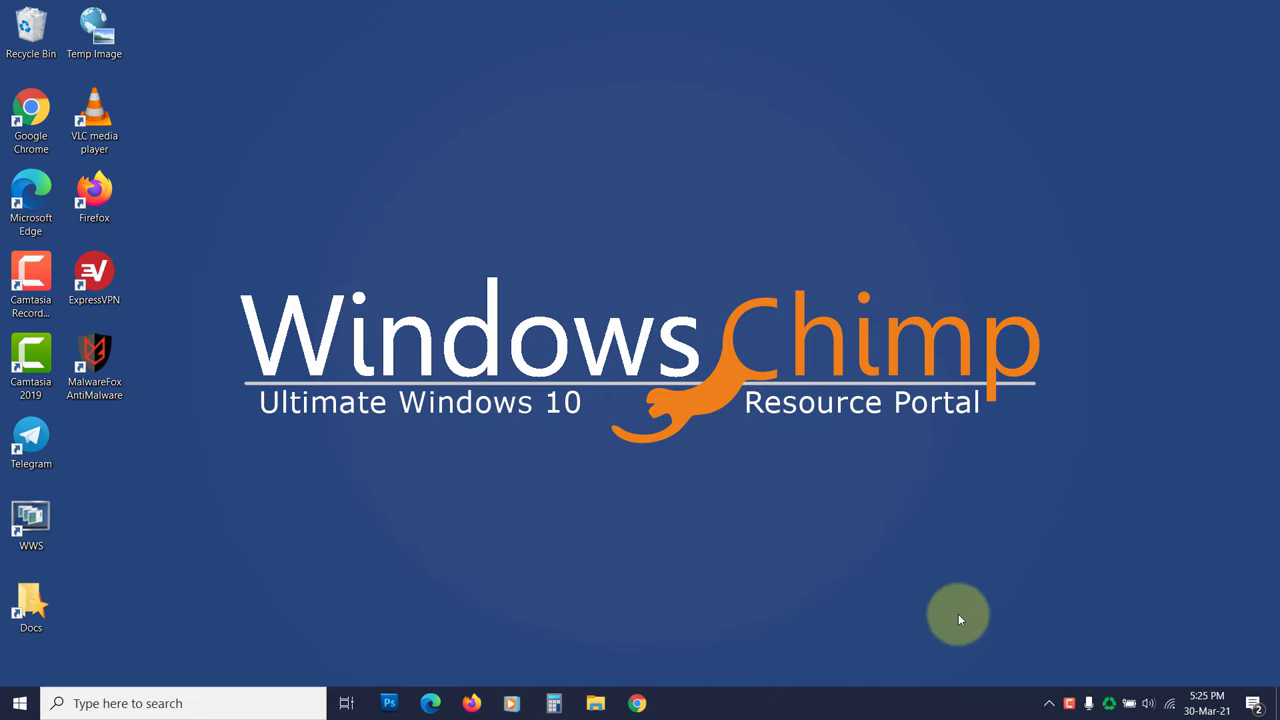
# Unmute Google Chrome and System Sounds in the Volume Mixer and look through the other applications' levels
pyautogui.rightClick(1148, 701)
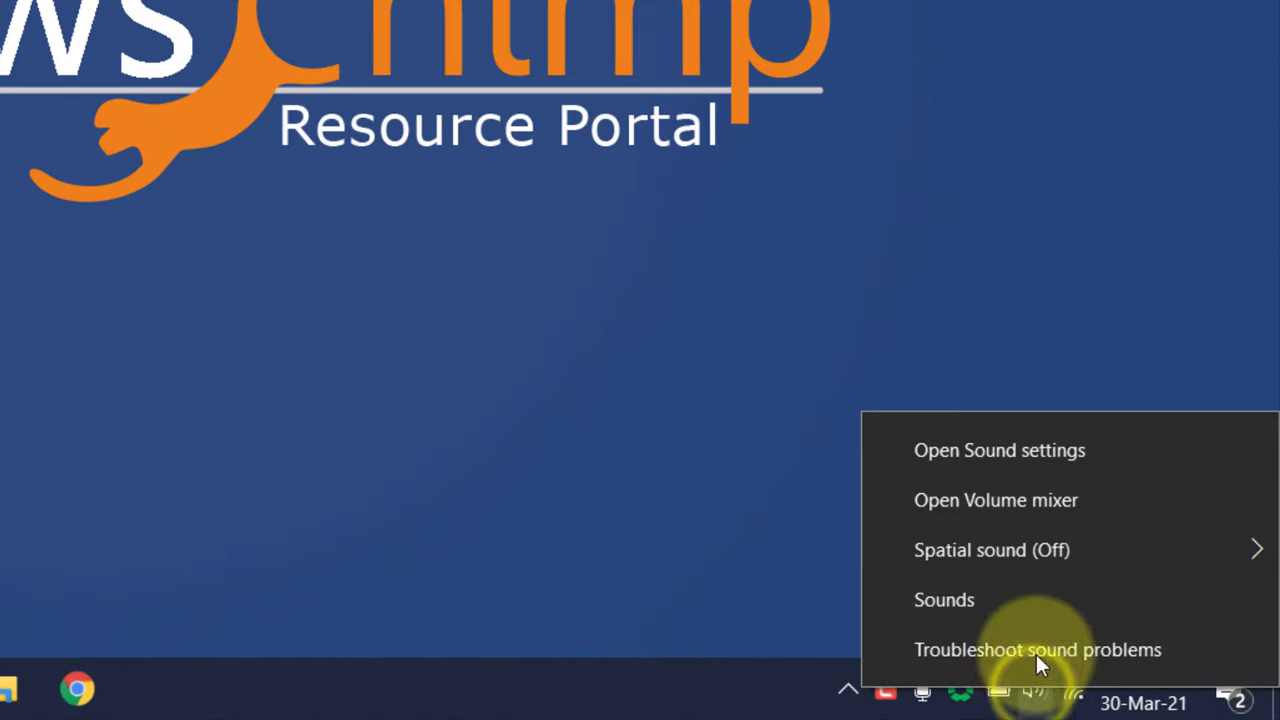
pyautogui.click(1012, 498)
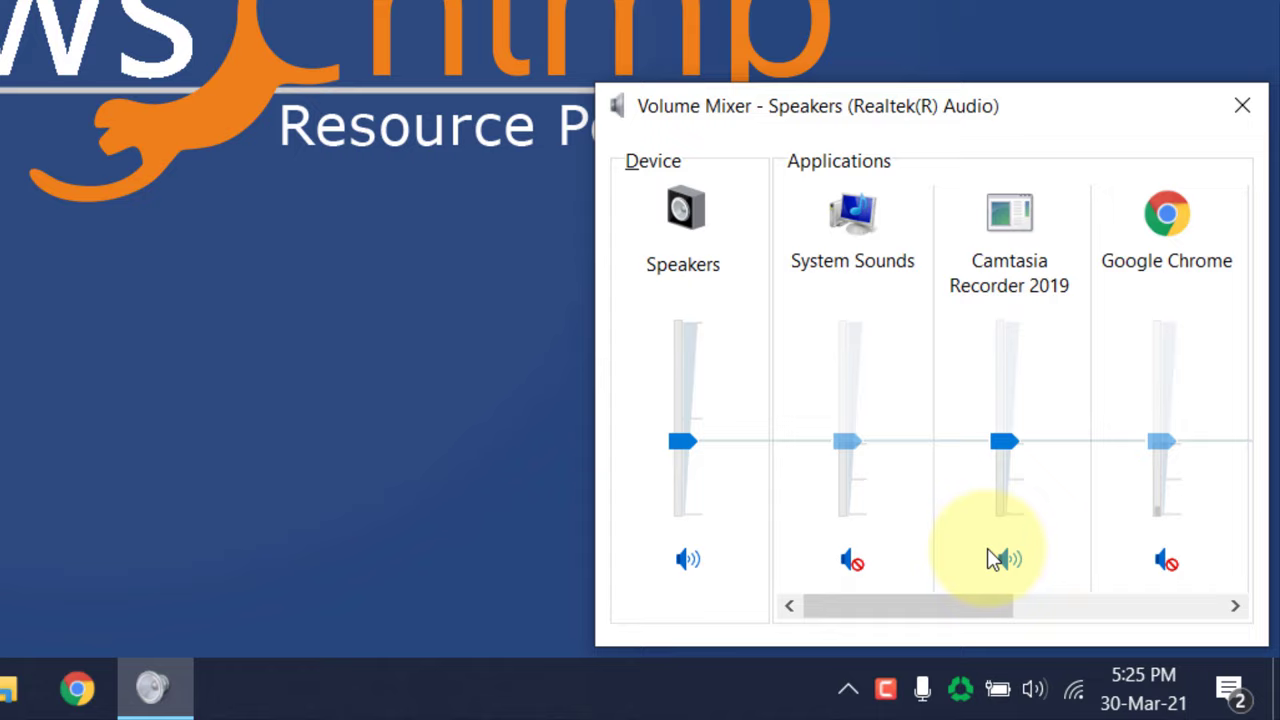
pyautogui.click(1164, 558)
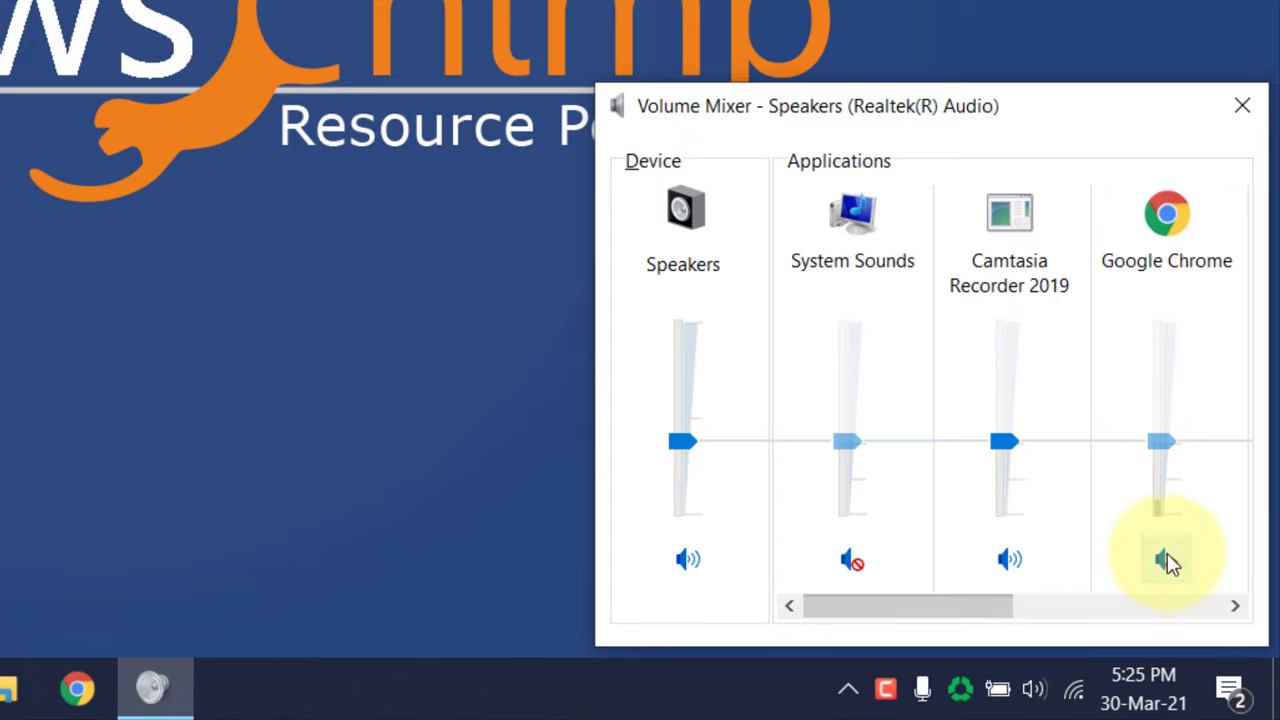
pyautogui.click(851, 559)
pyautogui.click(855, 560)
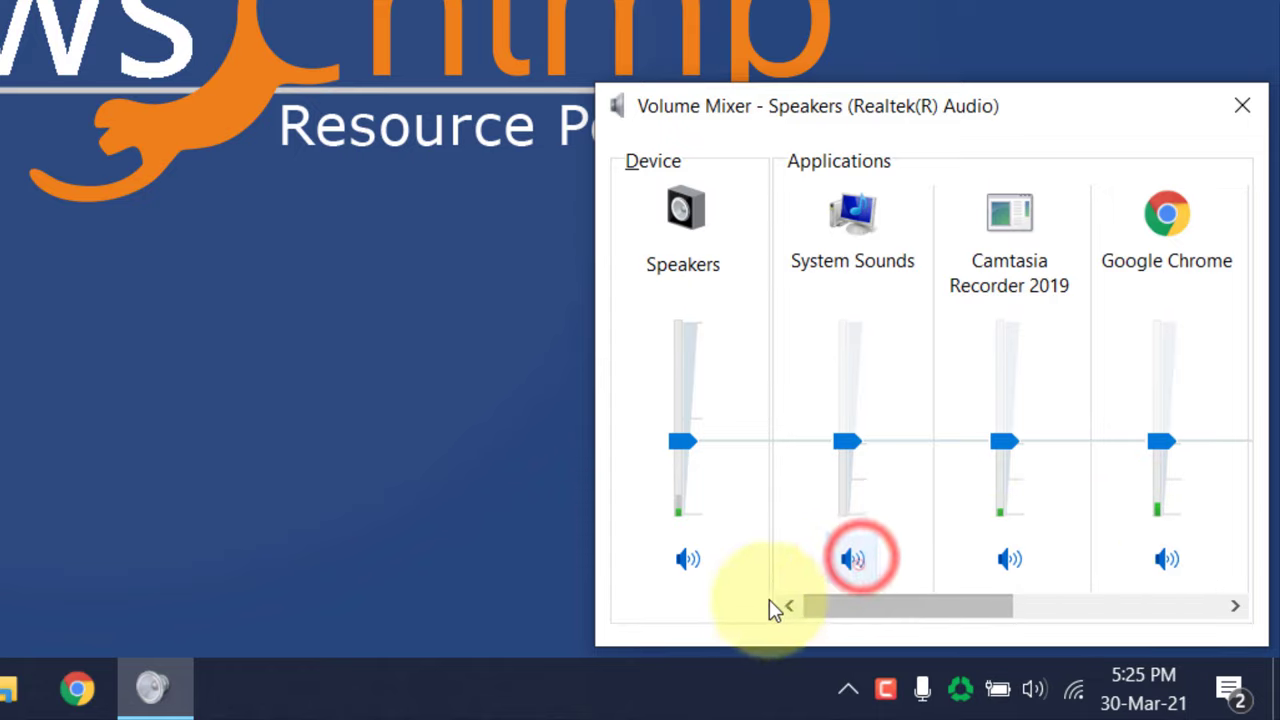
pyautogui.moveTo(918, 608); pyautogui.dragTo(812, 617)
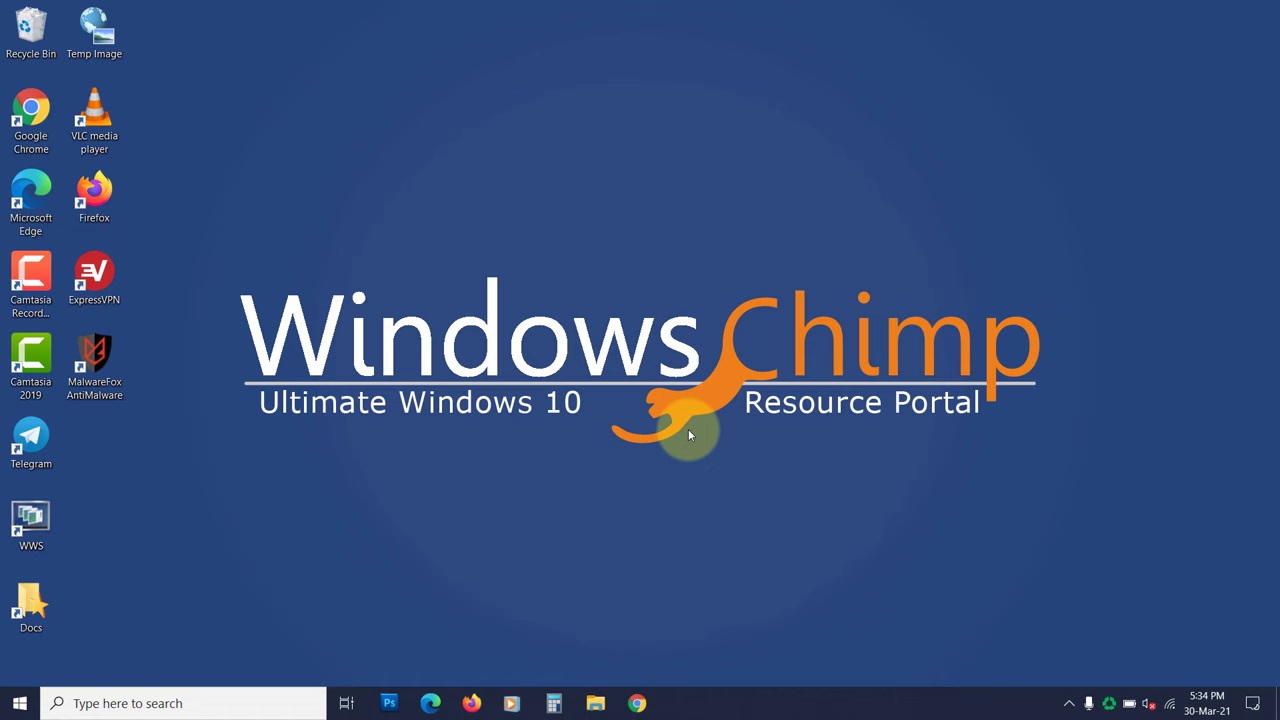
# Enable the disabled Realtek Speakers output device in the system's sound device management settings
pyautogui.click(20, 704)
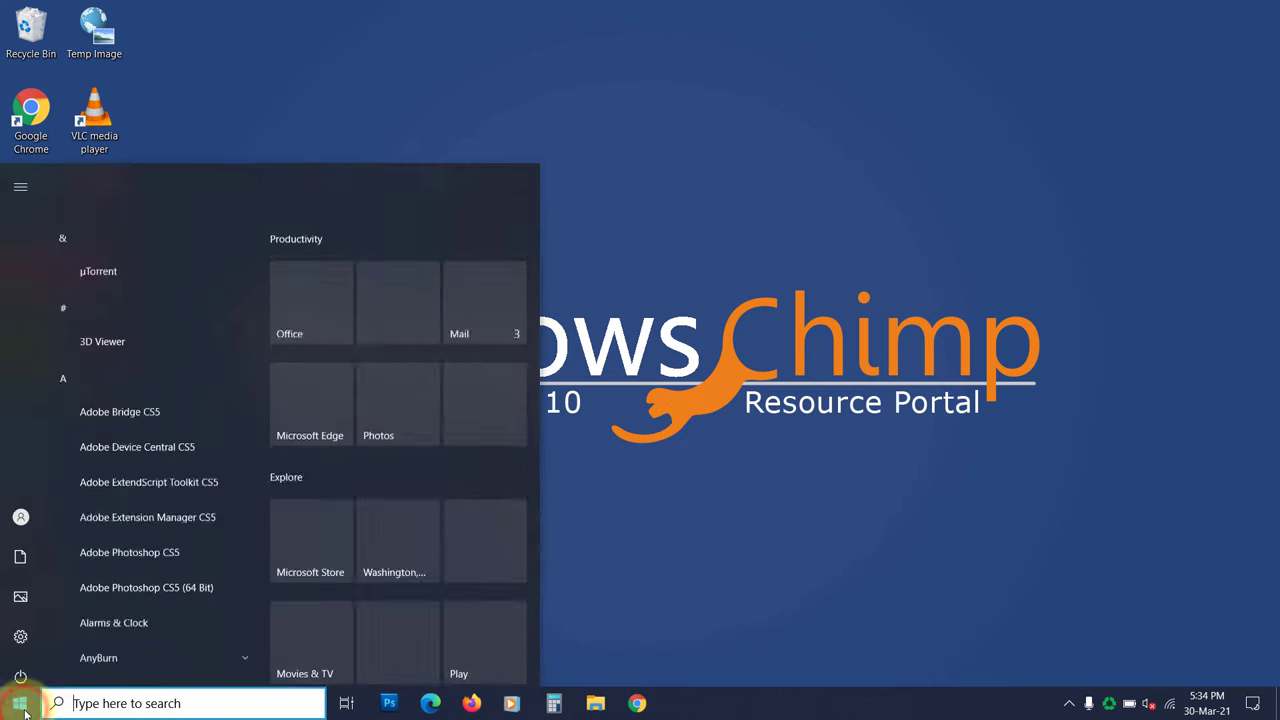
pyautogui.click(25, 627)
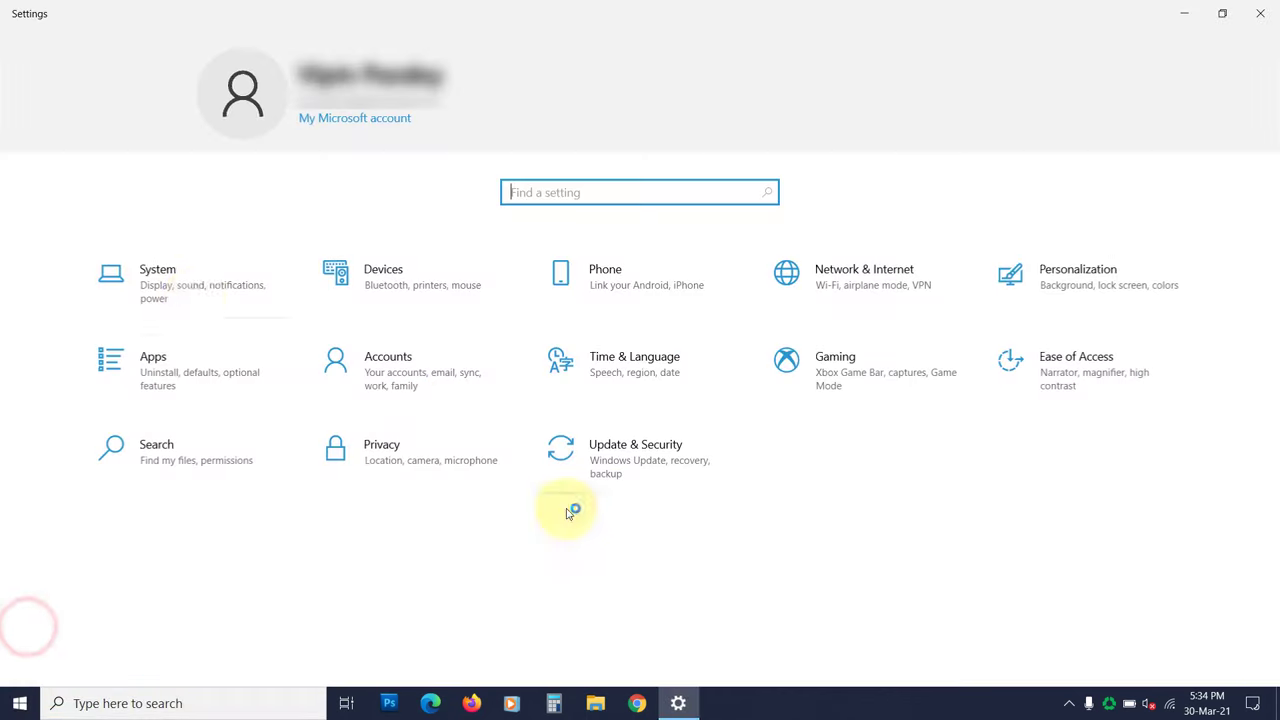
pyautogui.click(204, 296)
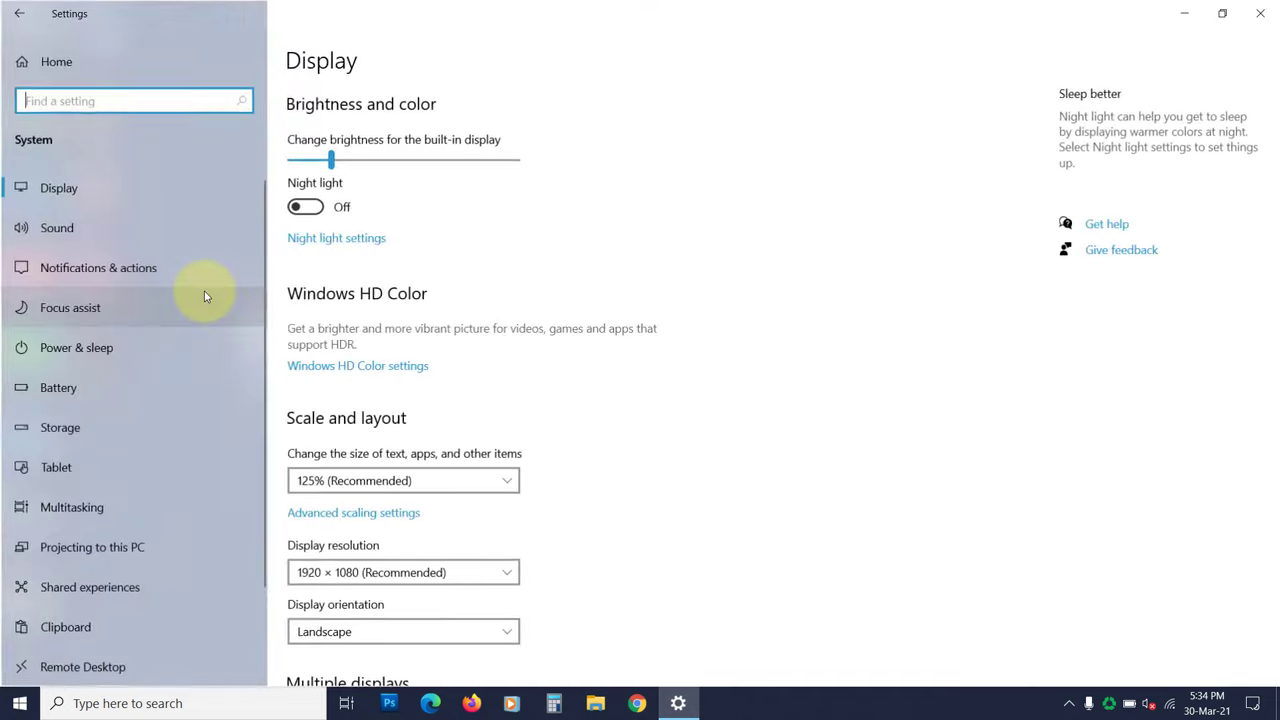
pyautogui.click(74, 222)
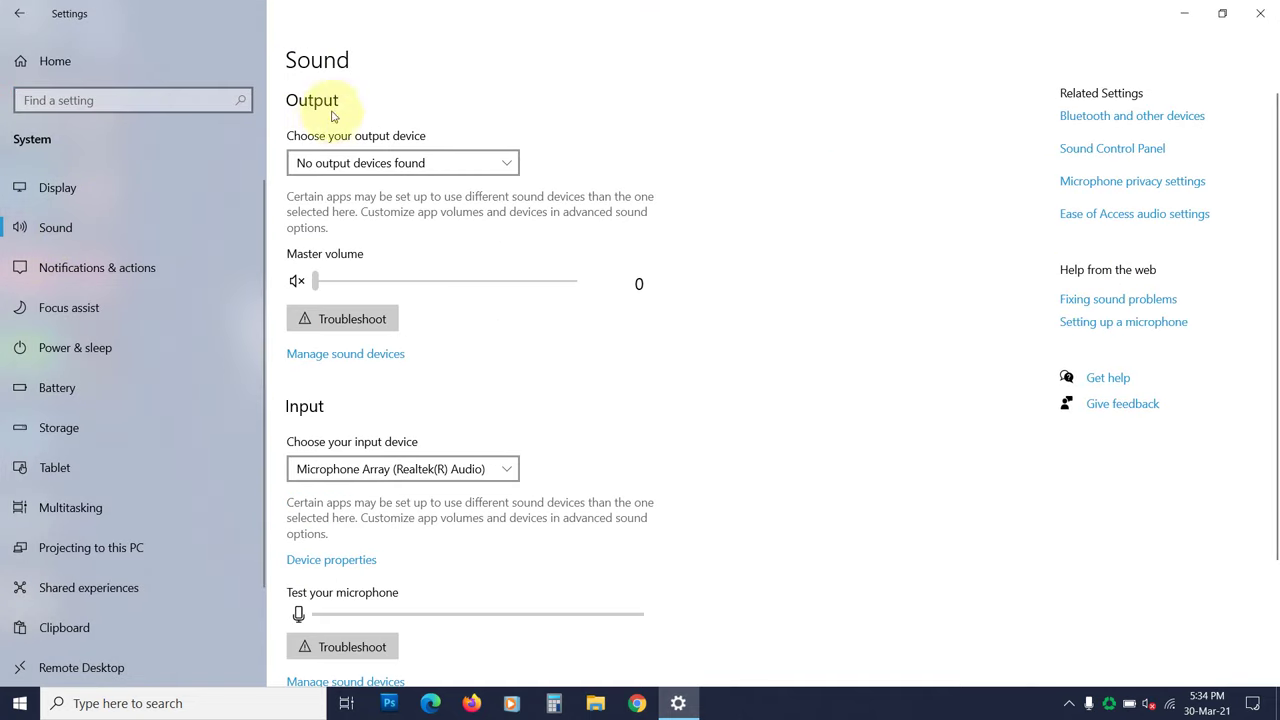
pyautogui.click(348, 360)
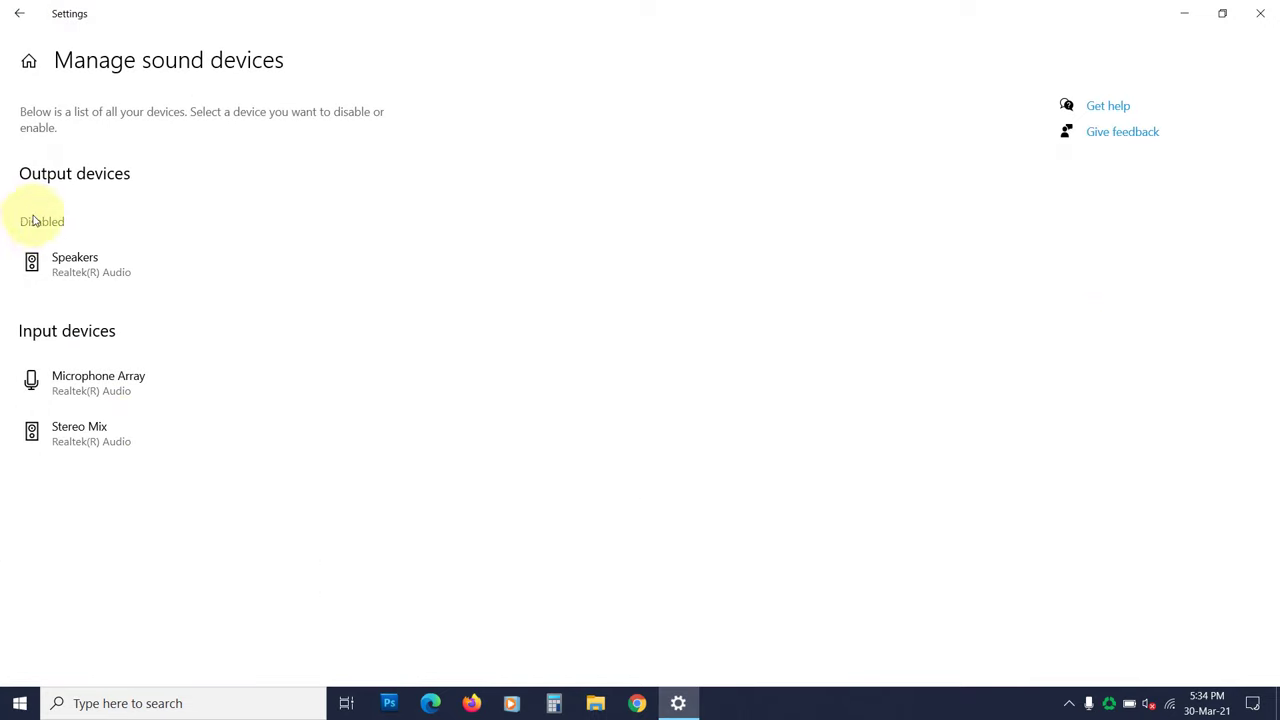
pyautogui.click(88, 272)
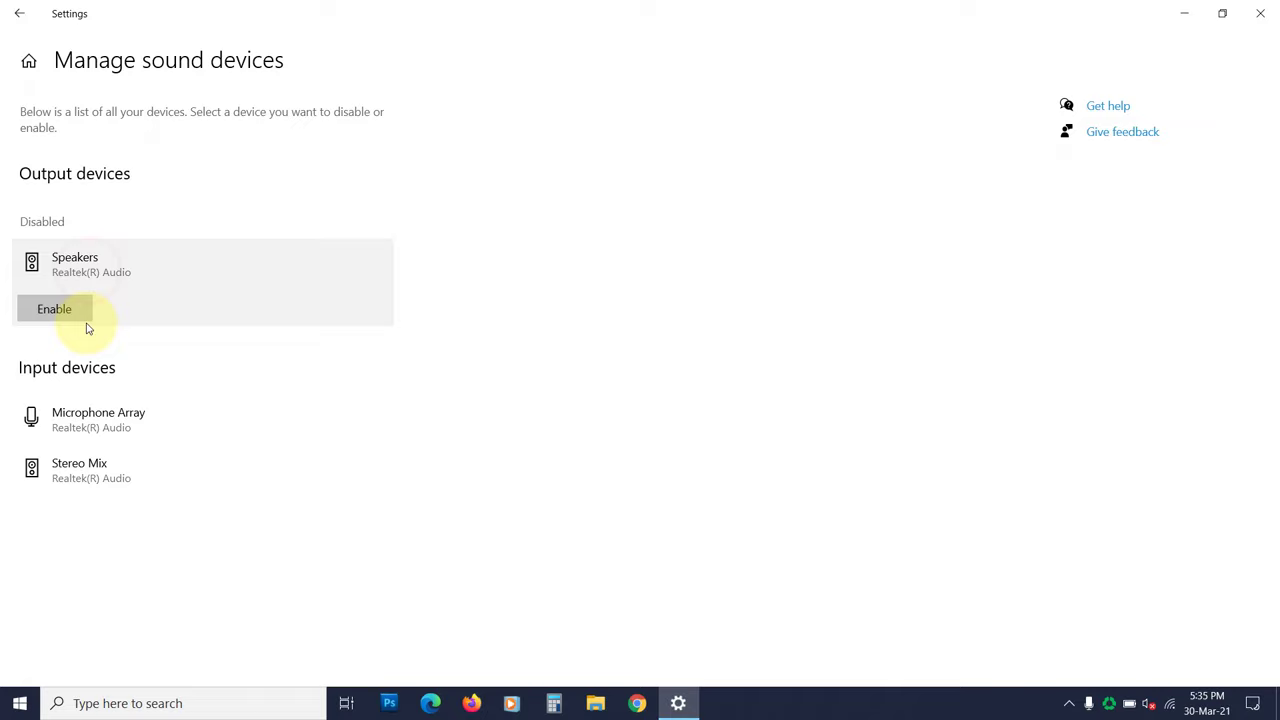
pyautogui.click(71, 308)
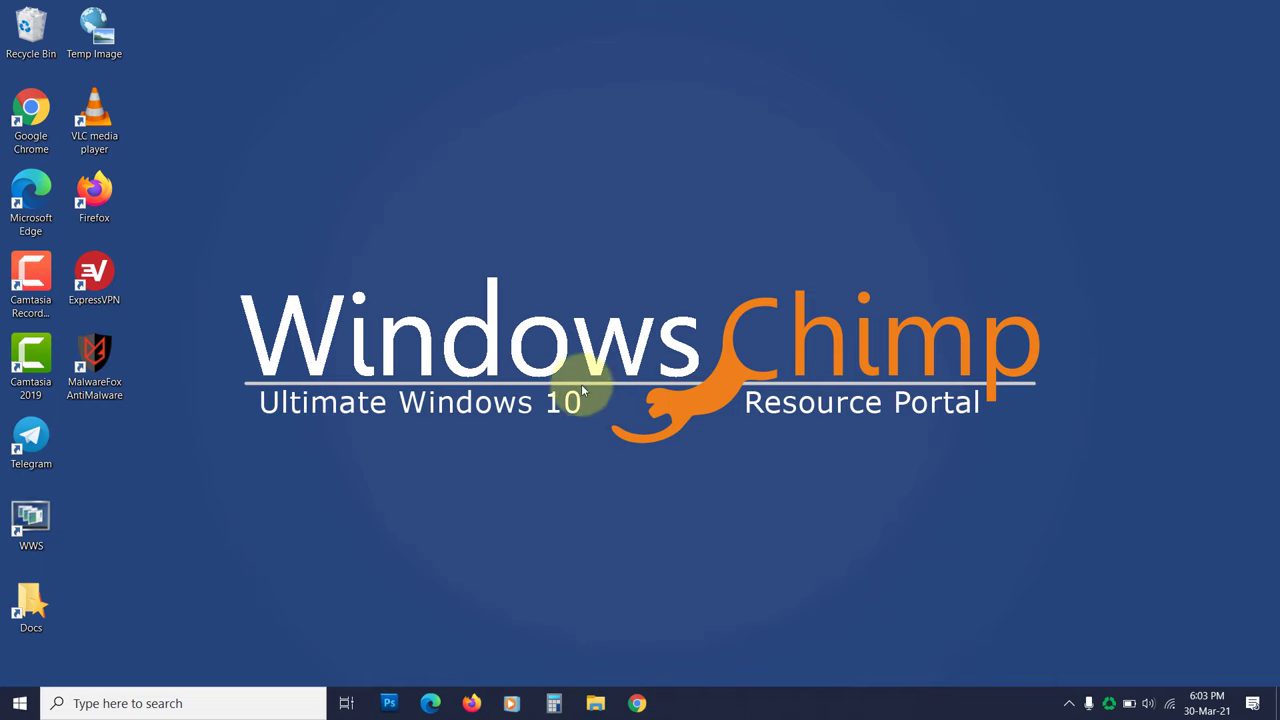
# Open the Properties of the default Realtek Speakers playback device through the Sound Control Panel
pyautogui.click(18, 703)
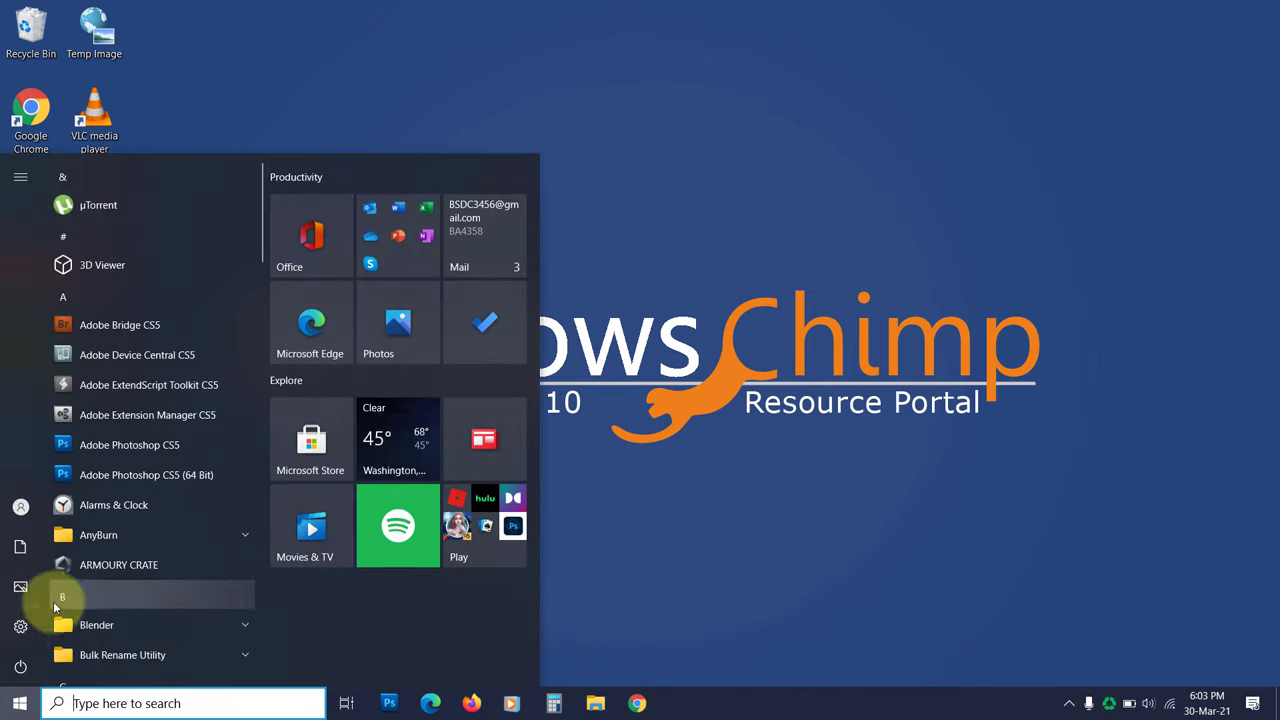
pyautogui.click(20, 626)
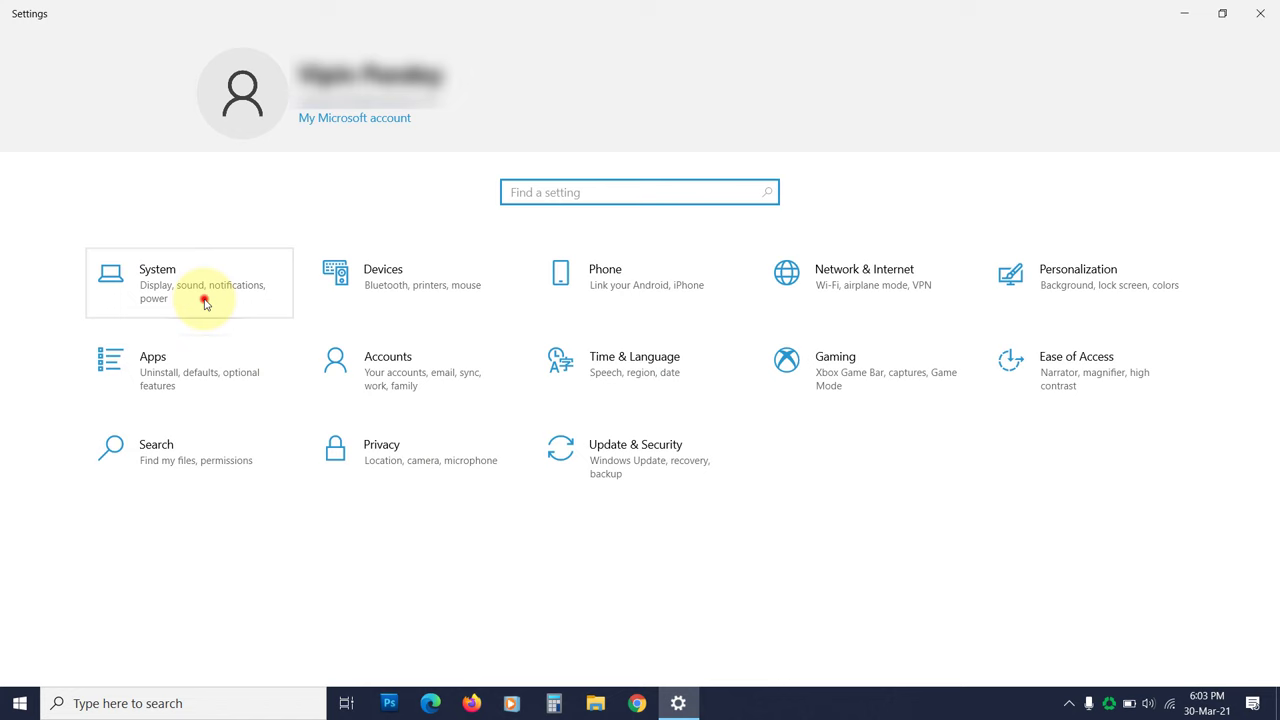
pyautogui.click(205, 304)
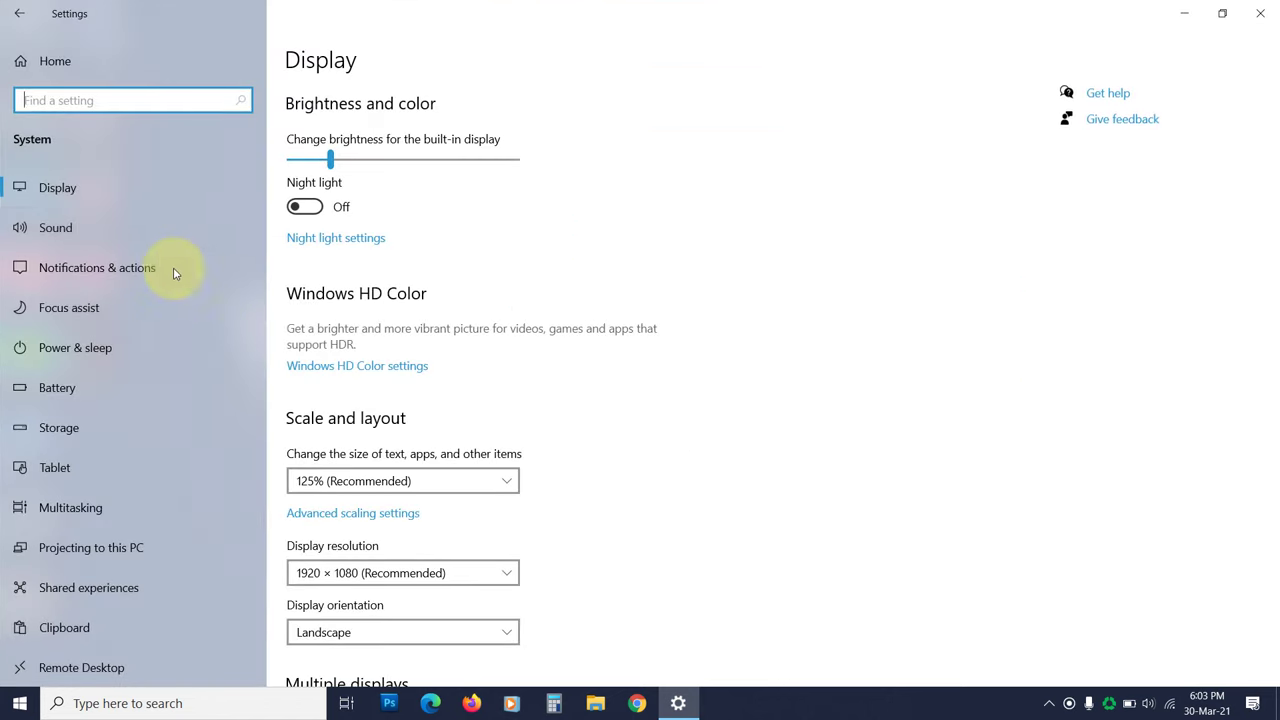
pyautogui.click(72, 229)
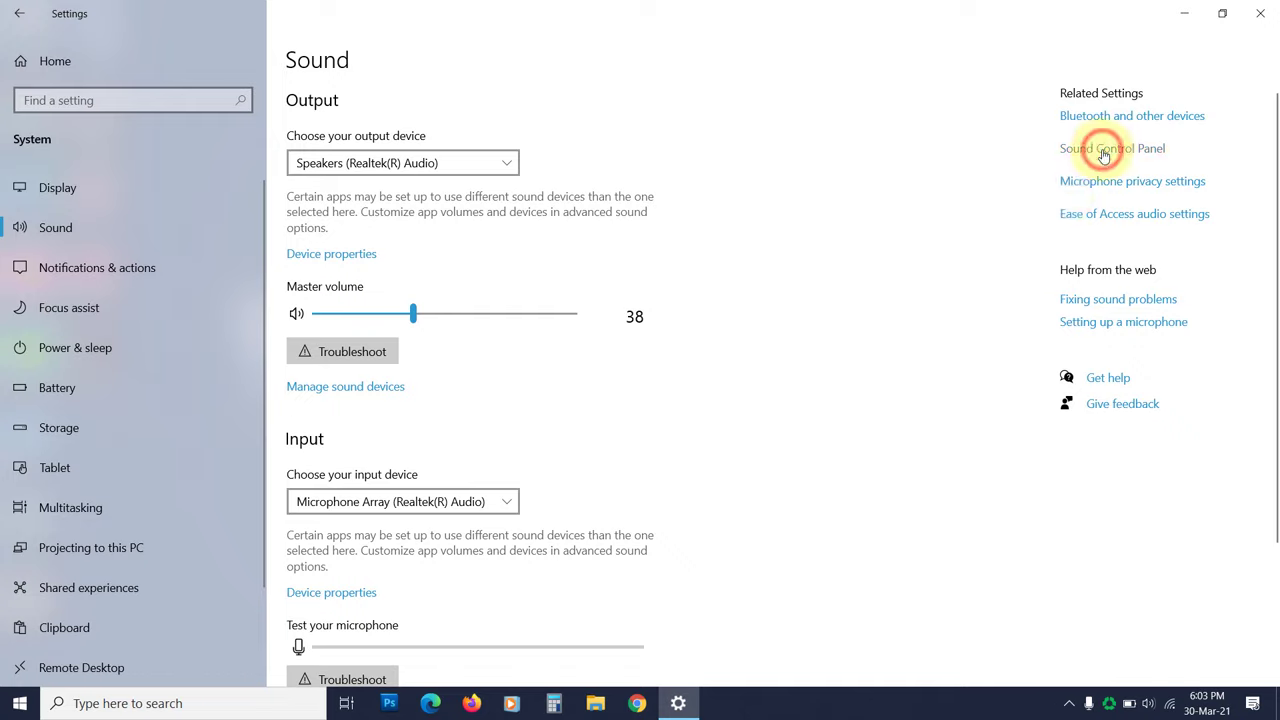
pyautogui.click(1104, 156)
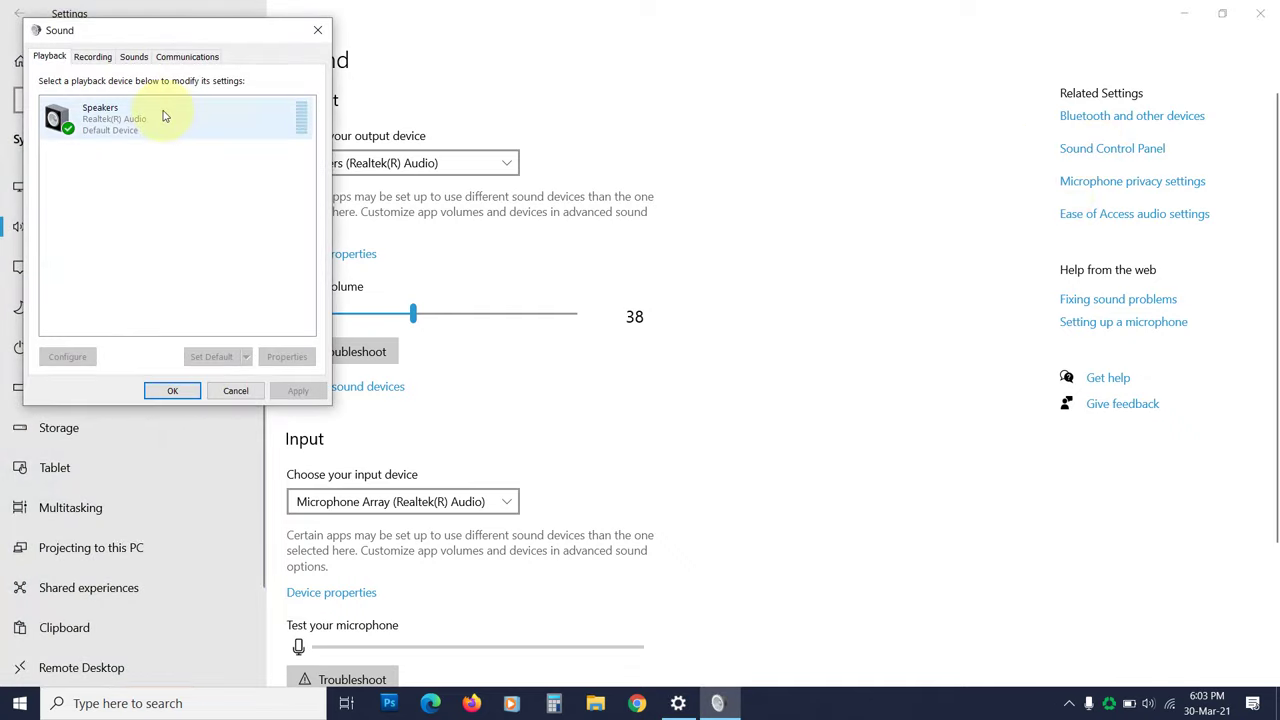
pyautogui.rightClick(113, 118)
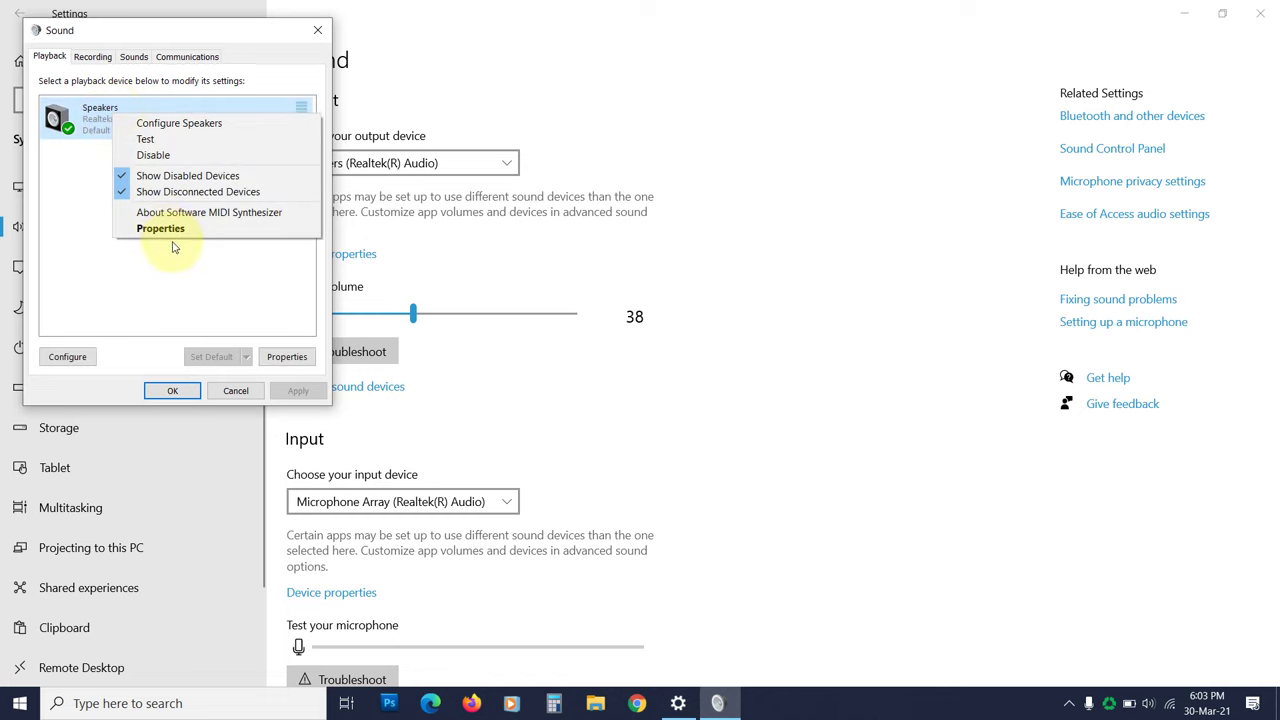
pyautogui.click(160, 228)
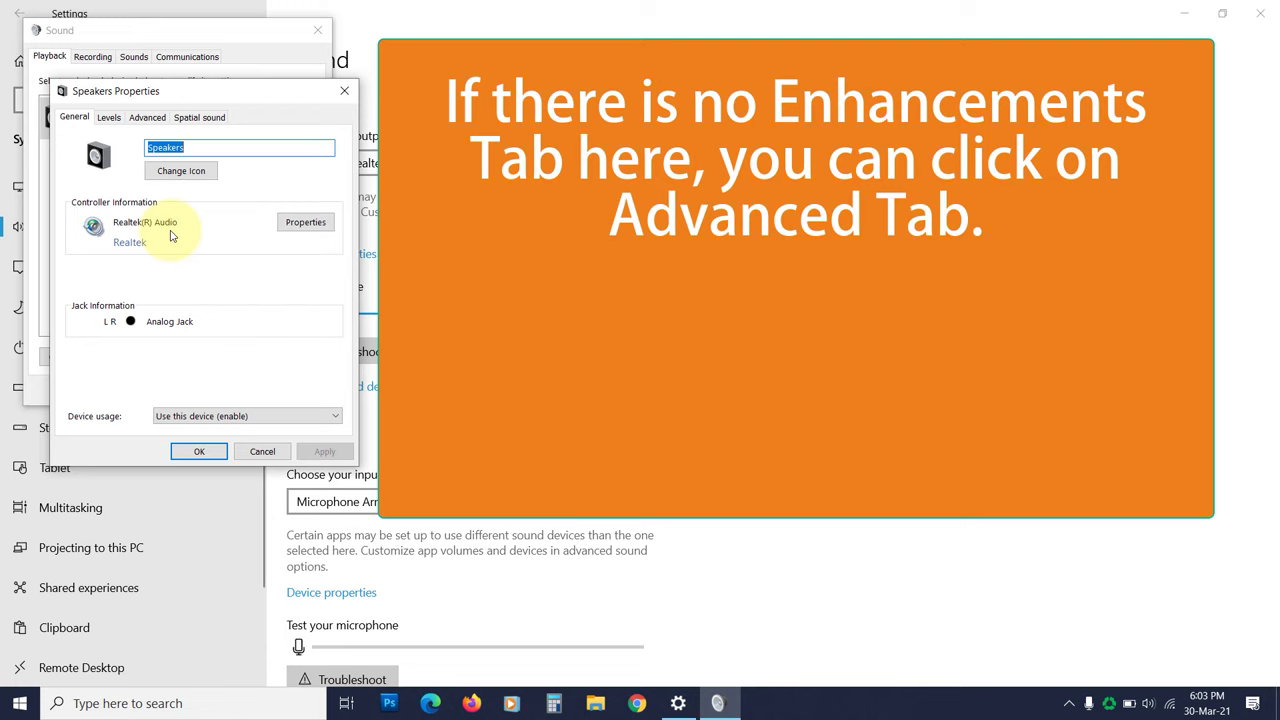
# Toggle the Enable audio enhancements option under Signal Enhancements in the speakers' advanced properties
pyautogui.click(147, 117)
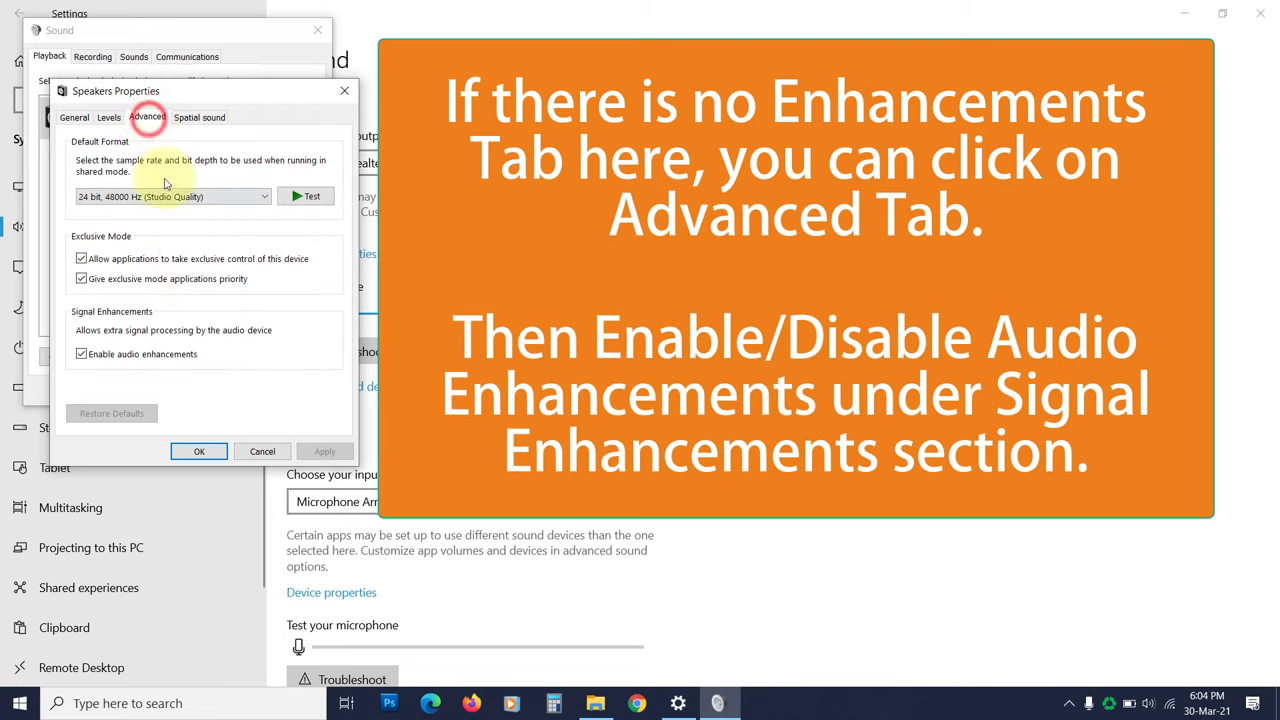
pyautogui.click(89, 357)
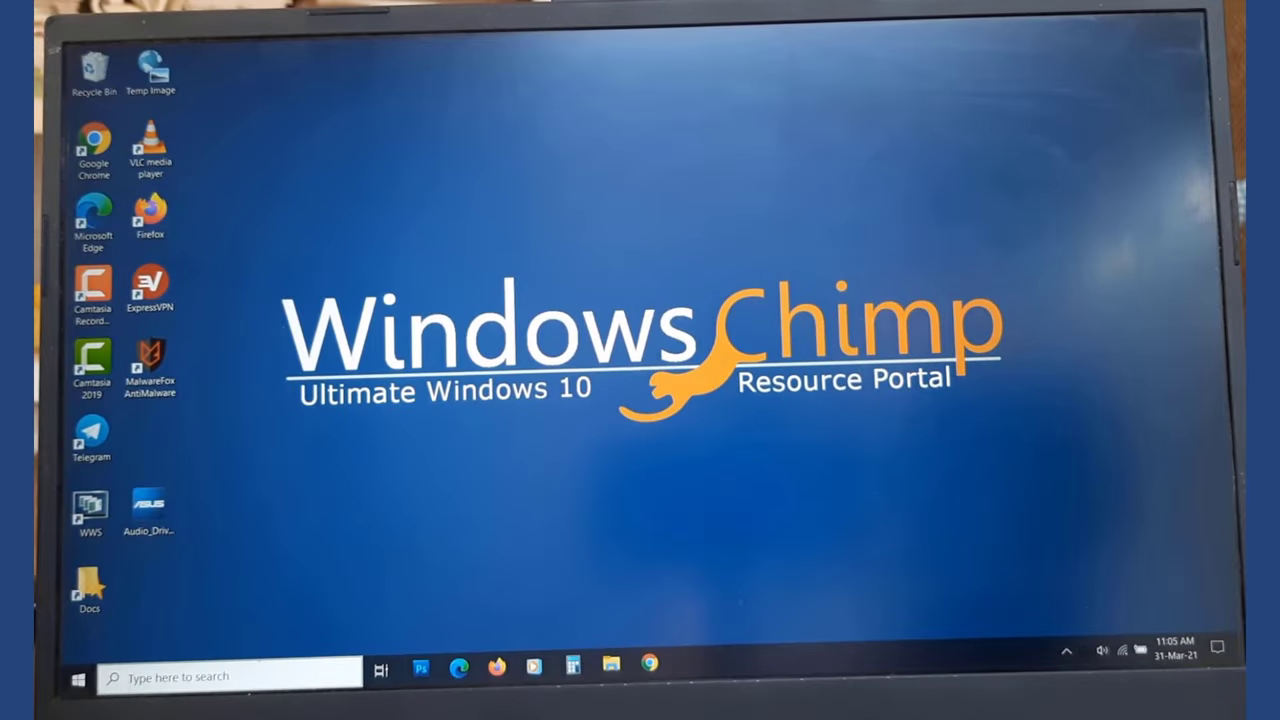
# Restart the computer and call up the BIOS setup while the startup logo is showing
pyautogui.click(78, 679)
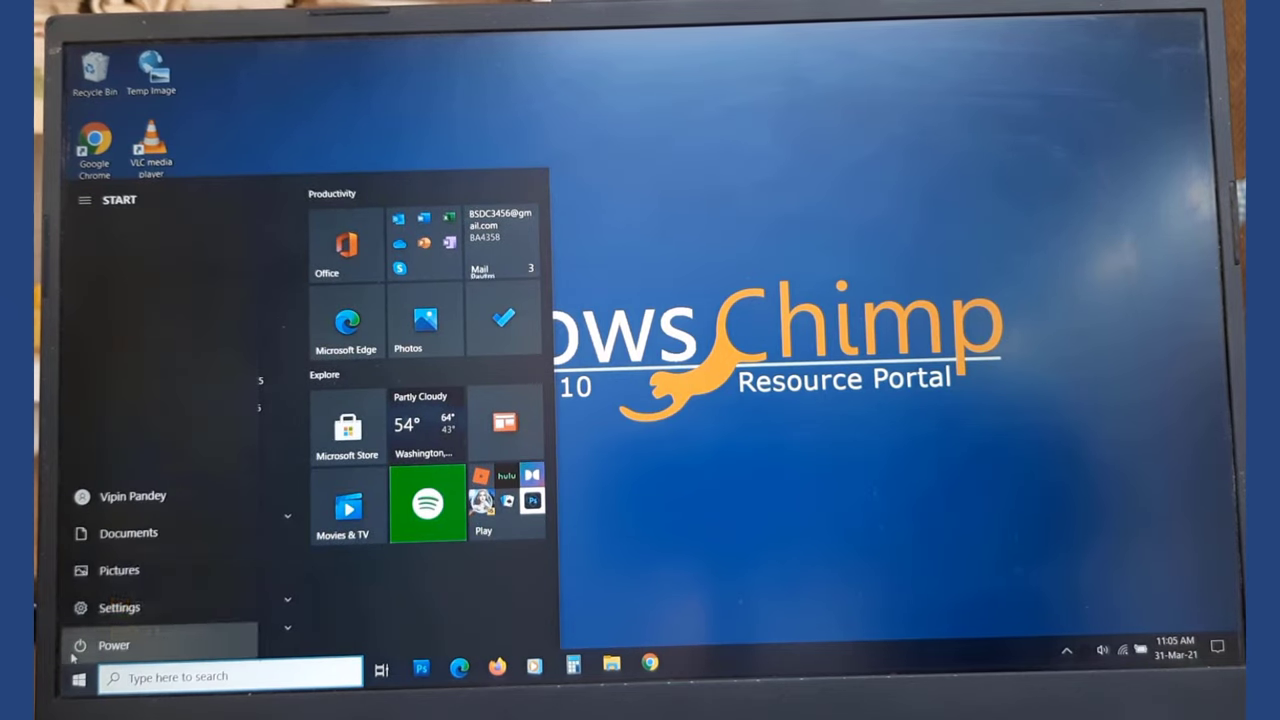
pyautogui.click(79, 645)
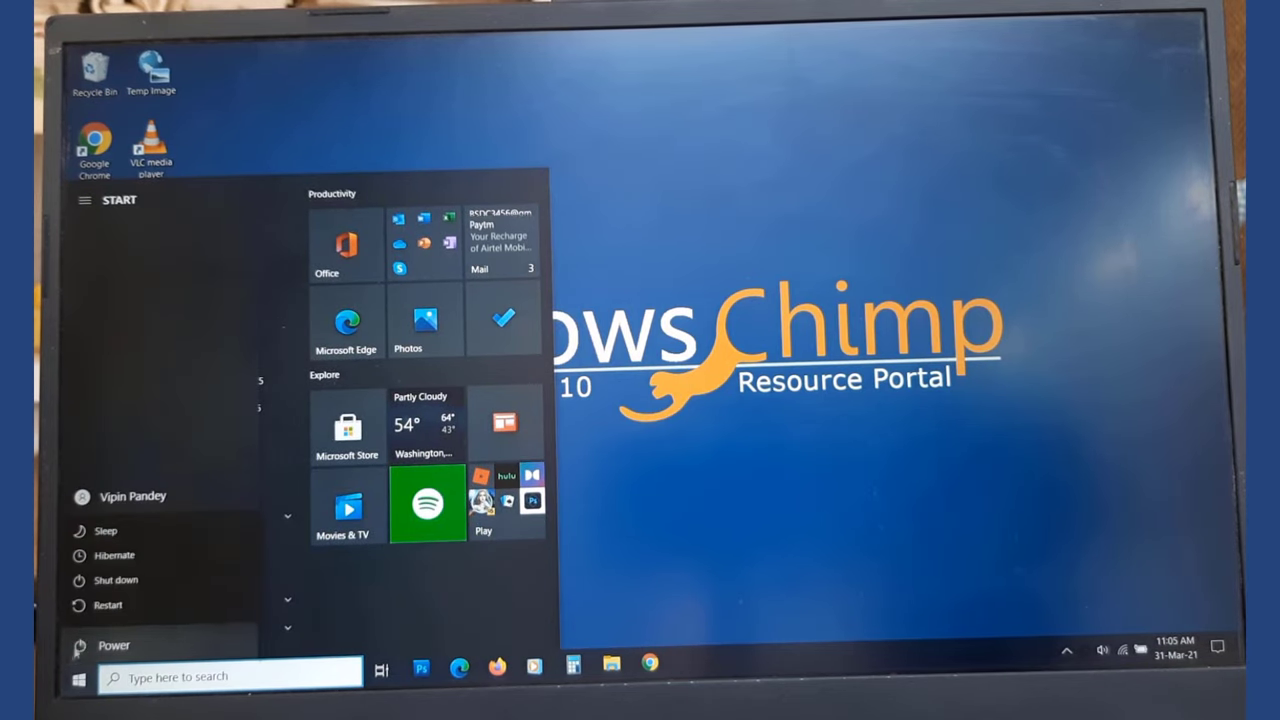
pyautogui.click(110, 605)
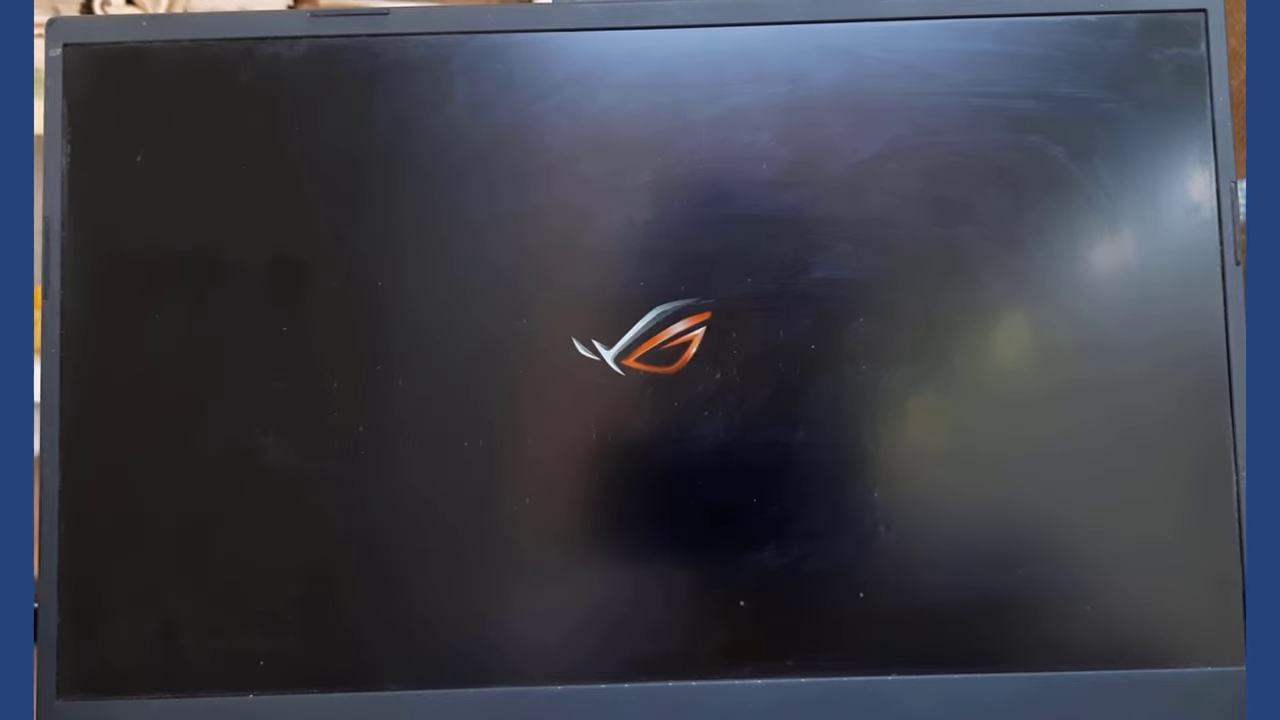
pyautogui.press('F2')
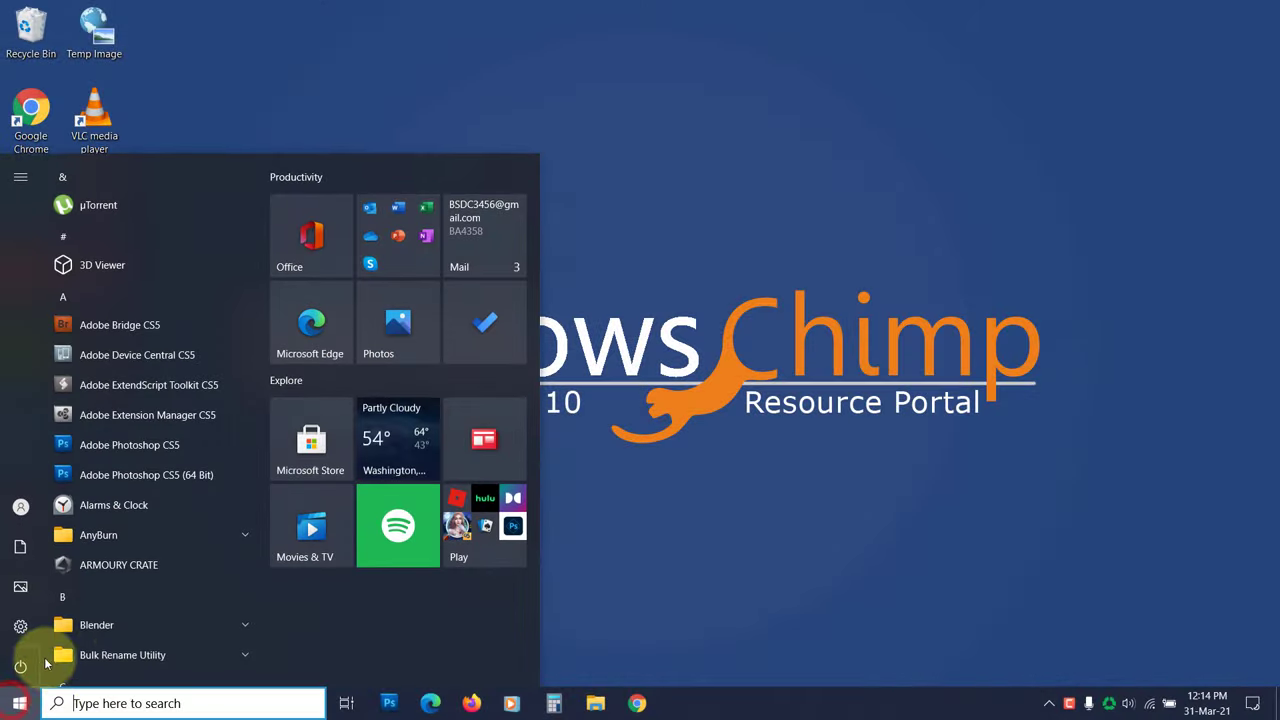
# Add the HBS-730 audio headset as a Bluetooth device in the system's Devices settings
pyautogui.click(20, 626)
pyautogui.click(406, 286)
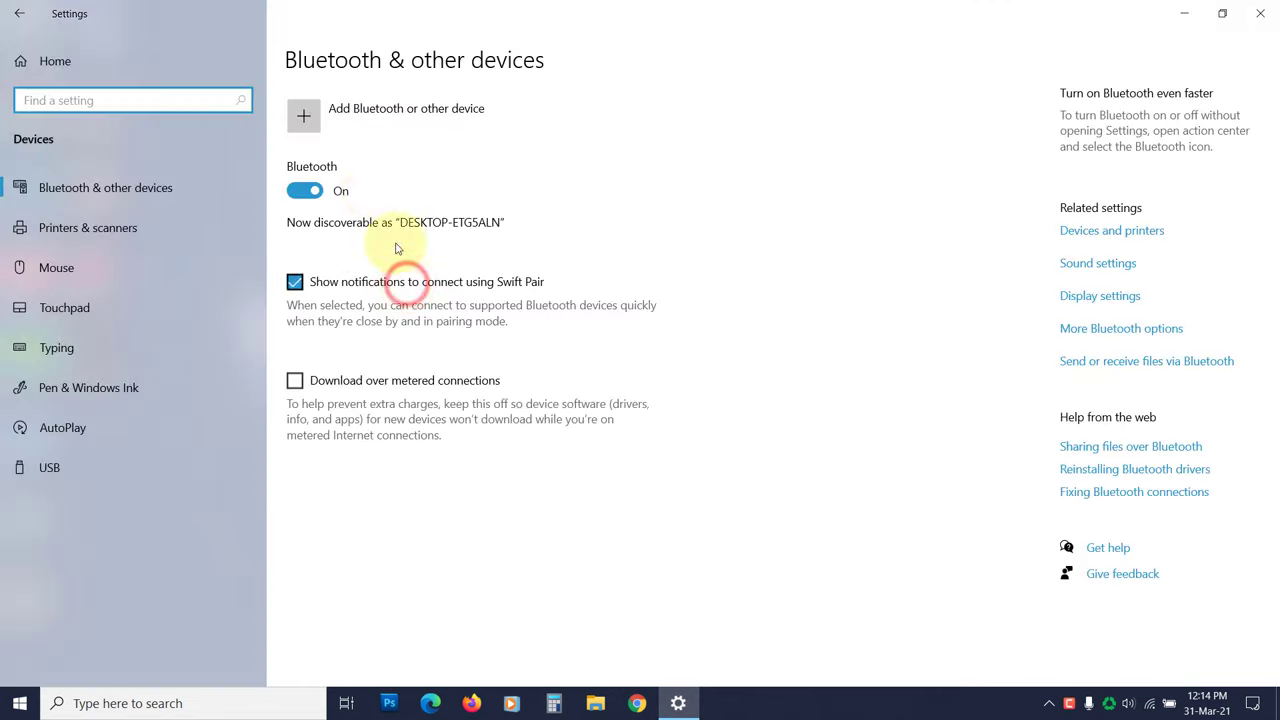
pyautogui.click(323, 108)
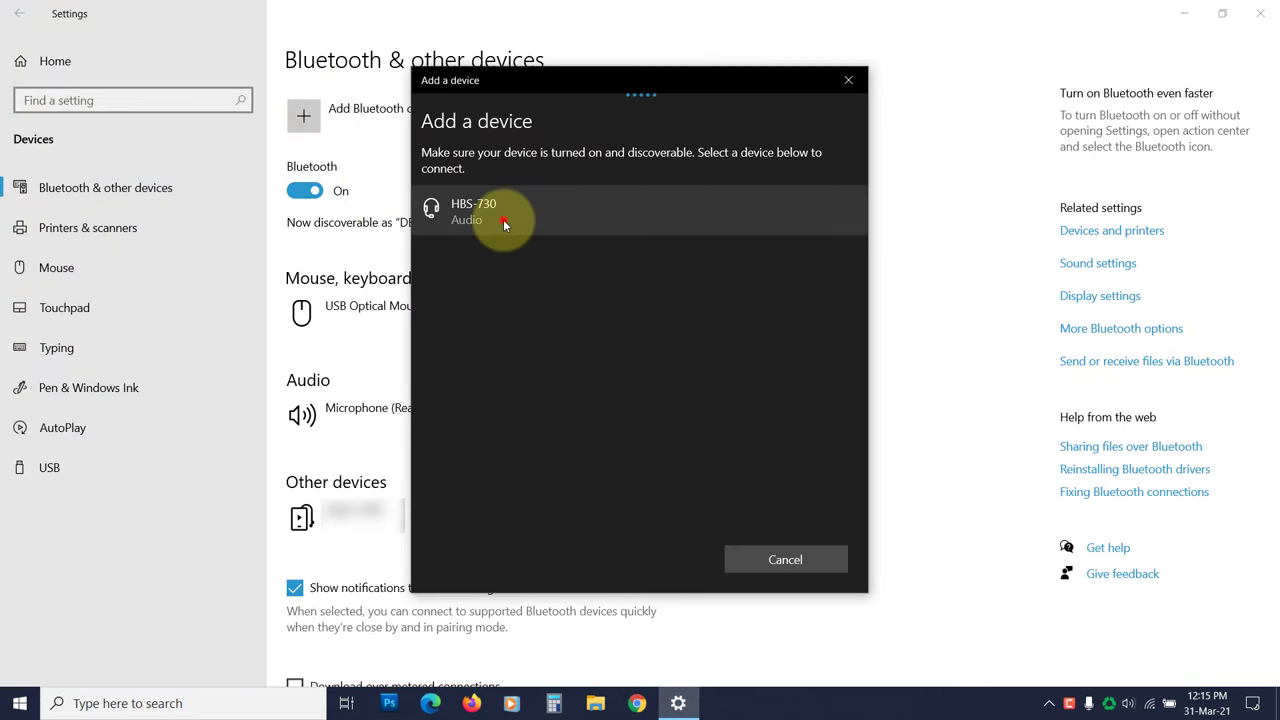
pyautogui.click(504, 222)
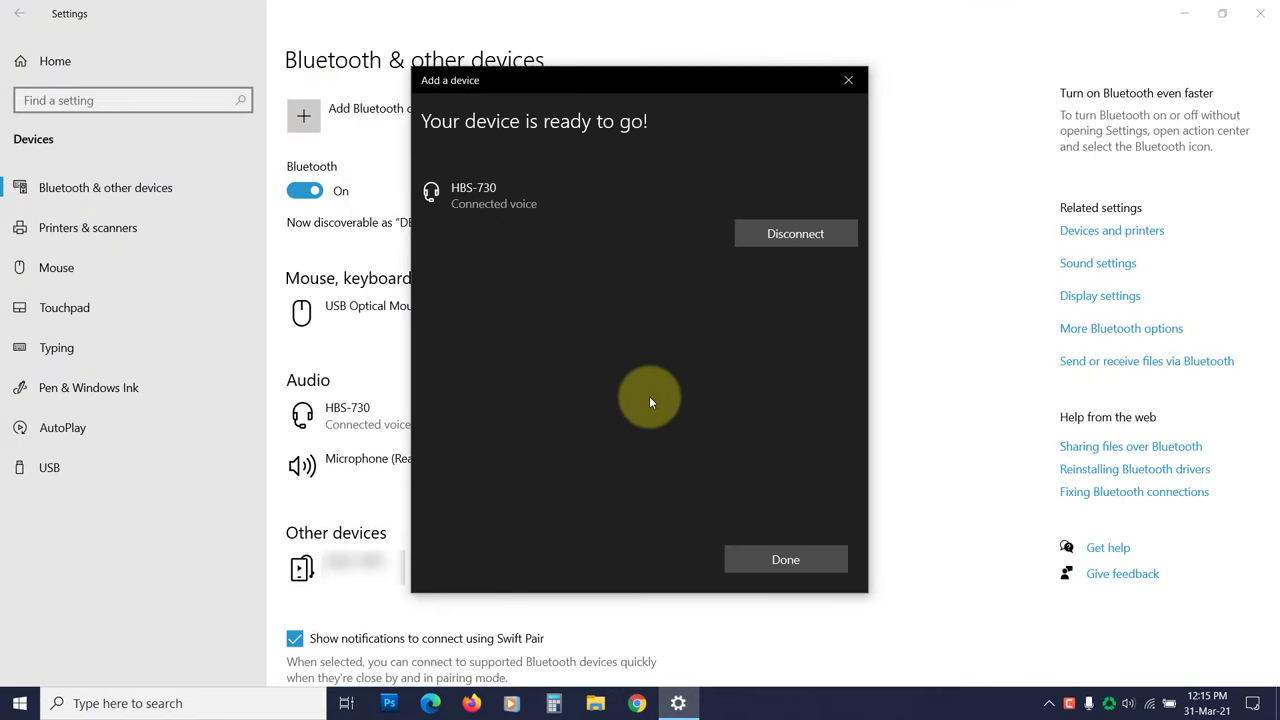
pyautogui.click(782, 567)
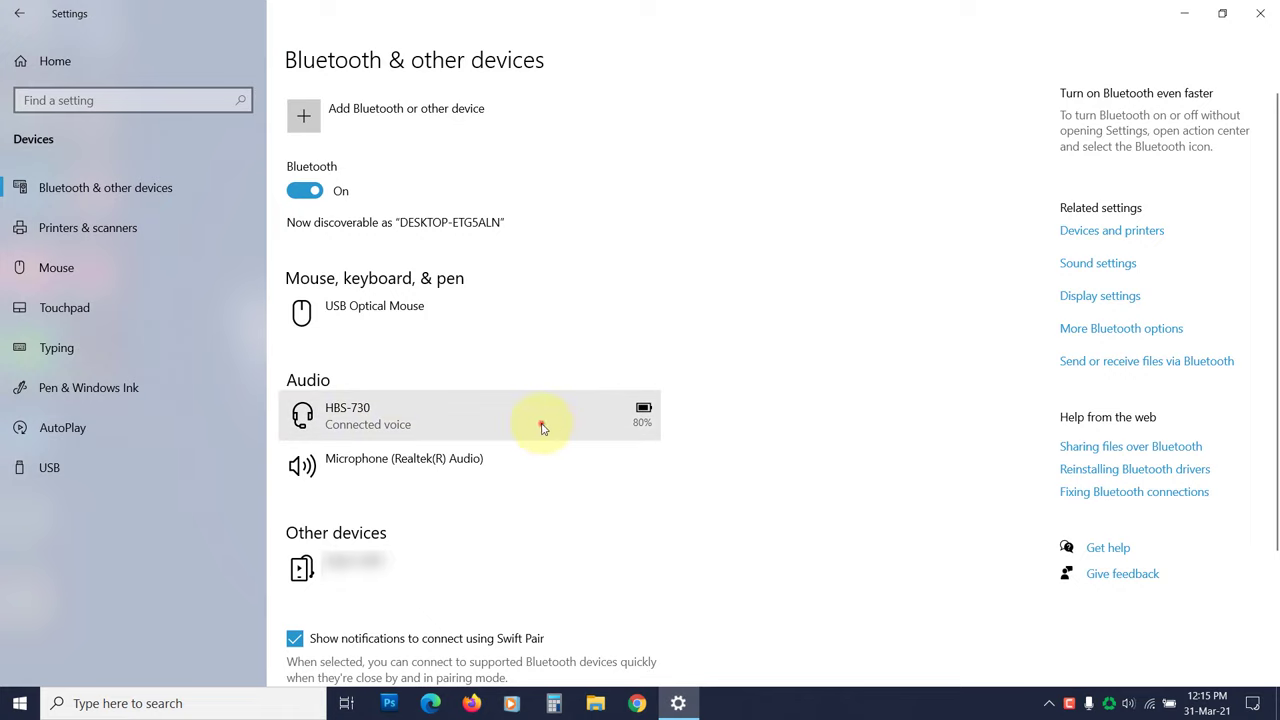
# Expand the connected HBS-730 entry and choose the playback device from the system volume control's device list
pyautogui.click(541, 424)
pyautogui.click(1126, 705)
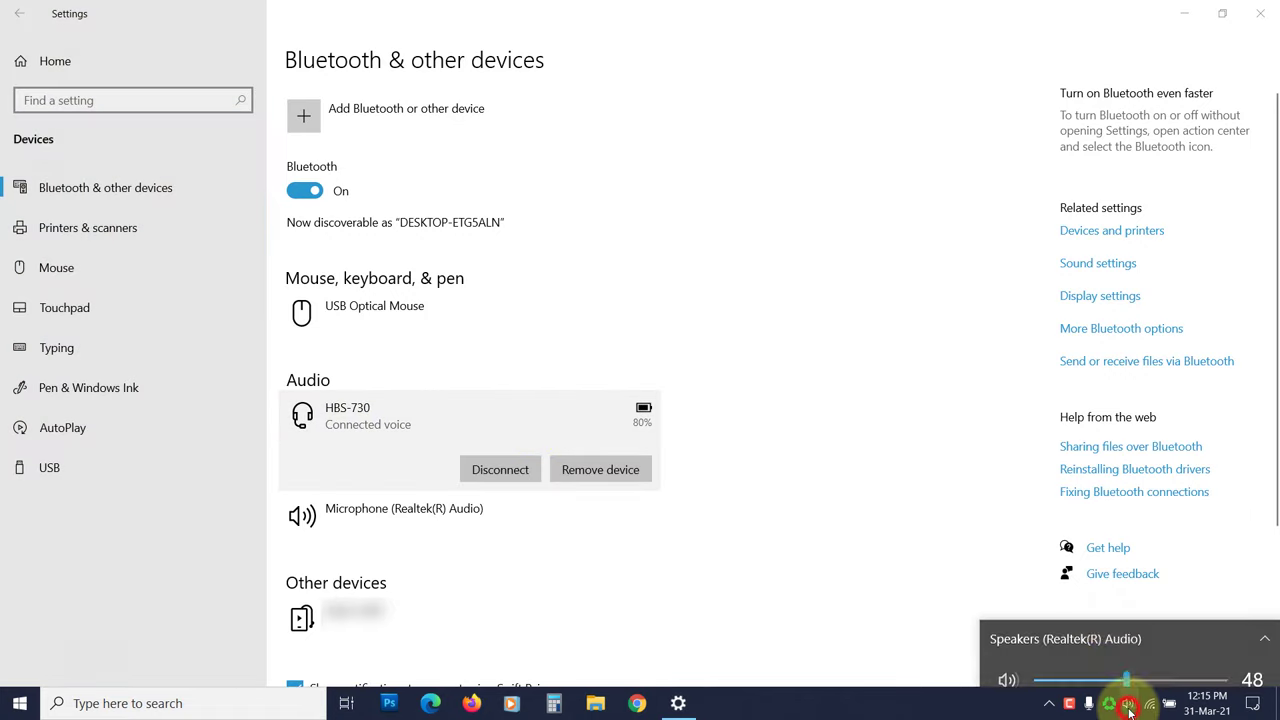
pyautogui.click(1110, 620)
pyautogui.click(1055, 549)
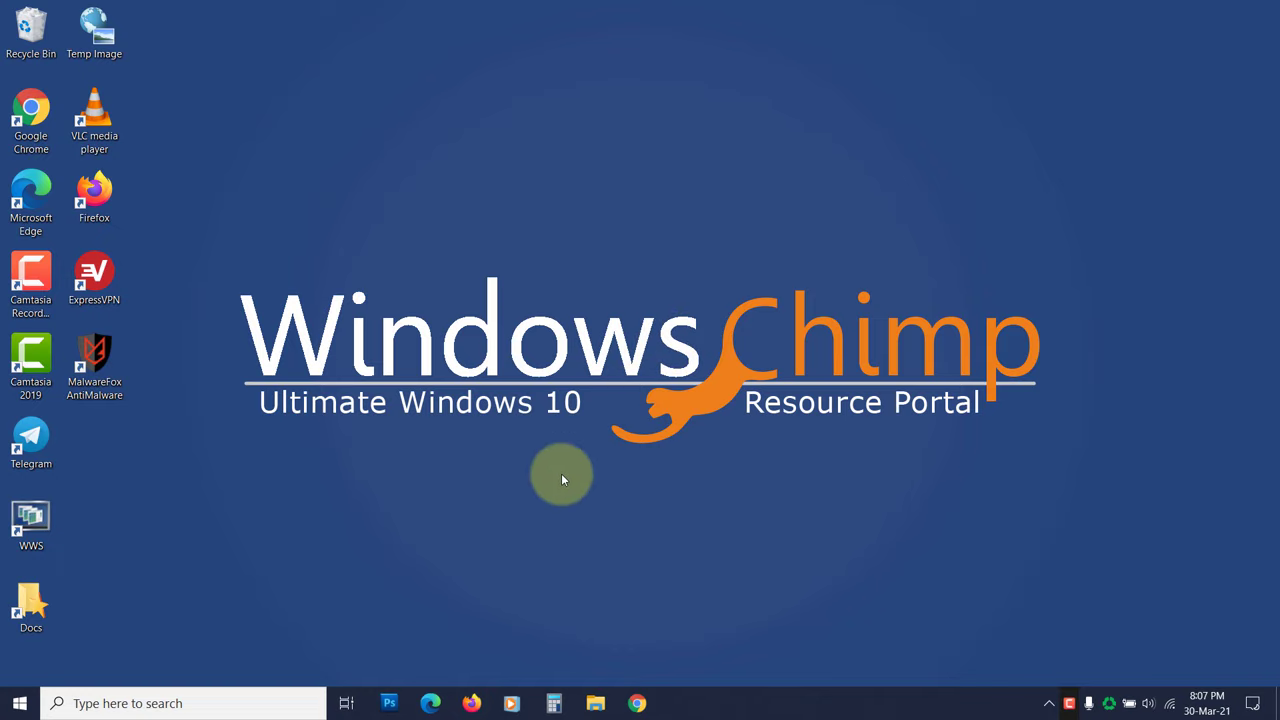
# Open Device Manager and expand the Audio inputs and outputs and the Sound, video and game controllers categories
pyautogui.click(192, 703)
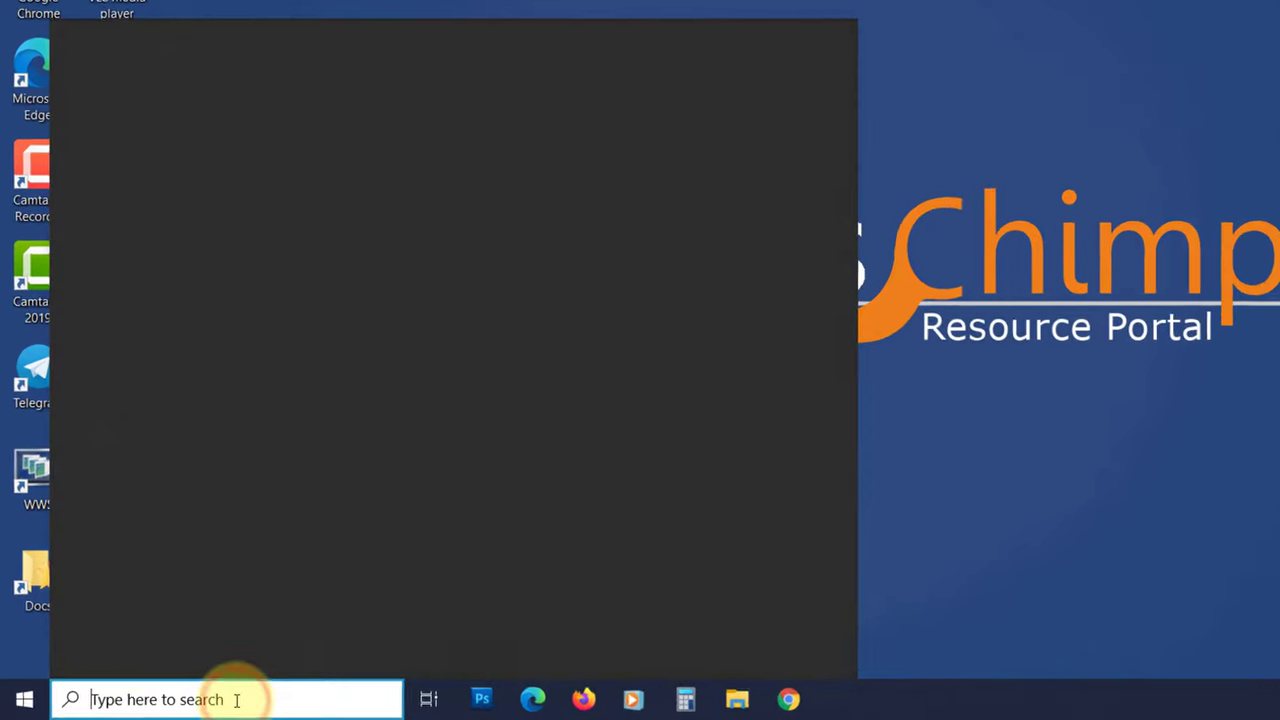
pyautogui.write('device manager')
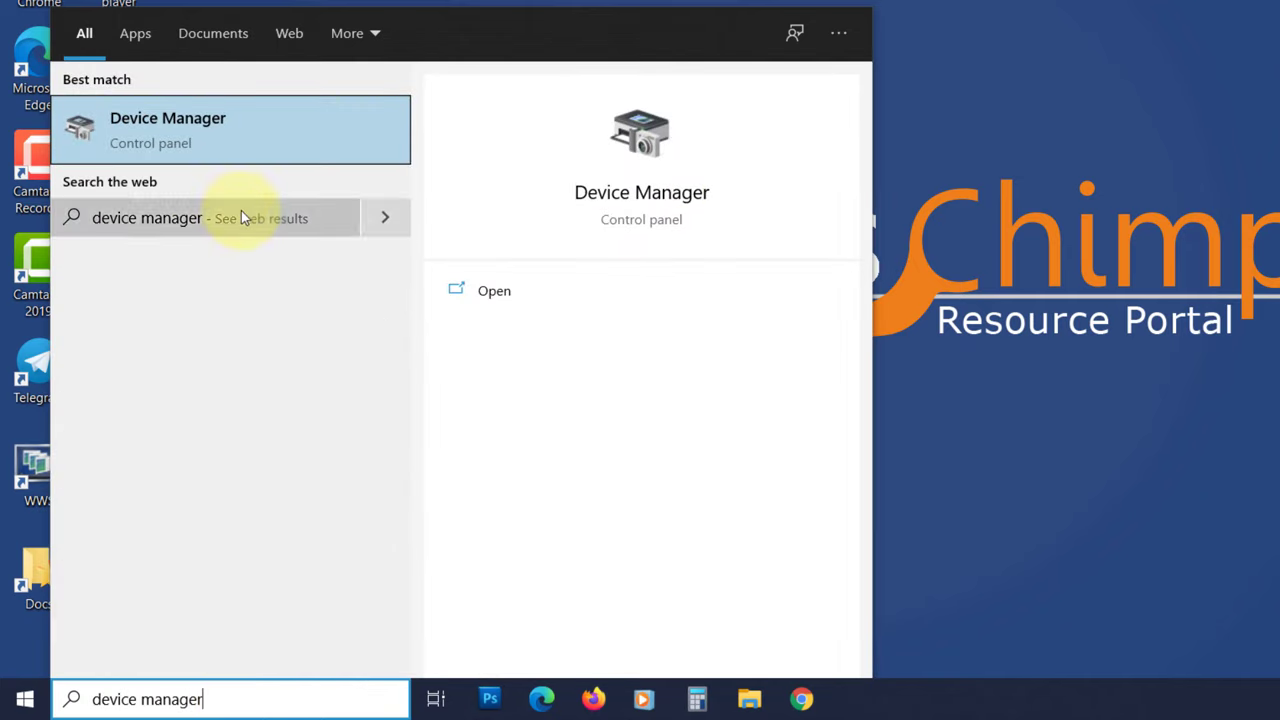
pyautogui.click(240, 143)
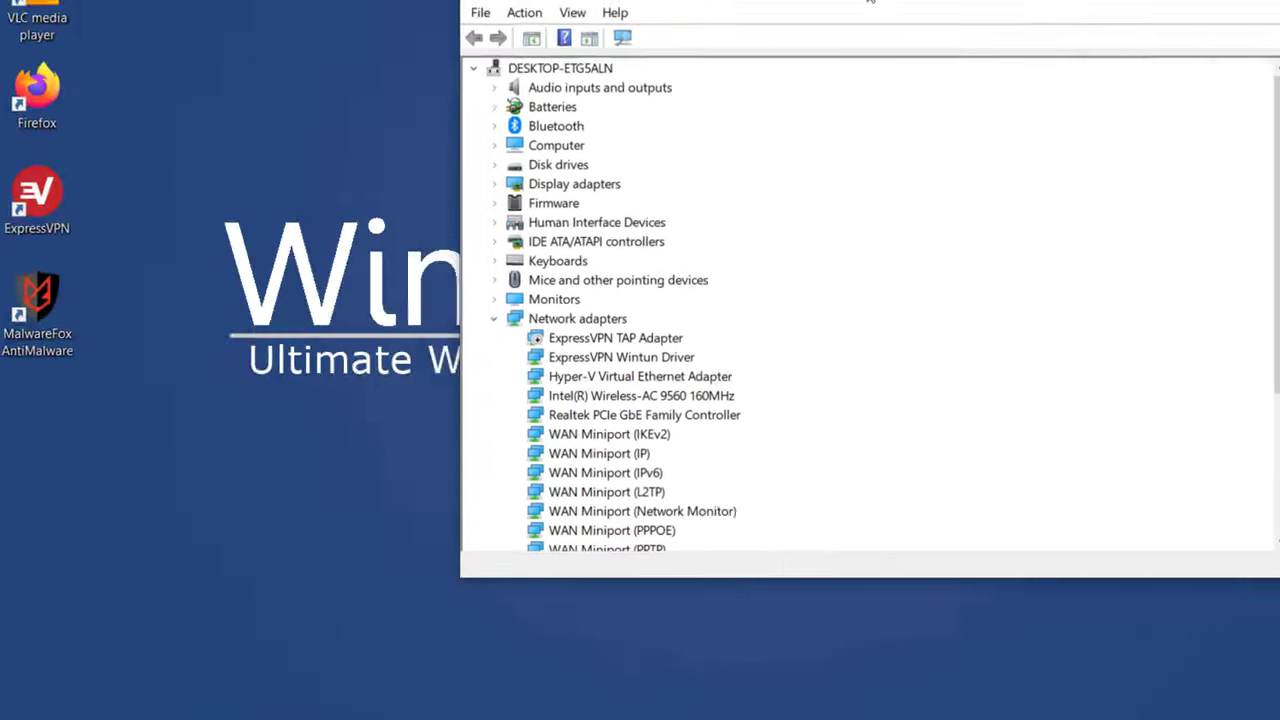
pyautogui.scroll(-4, 294, 506)
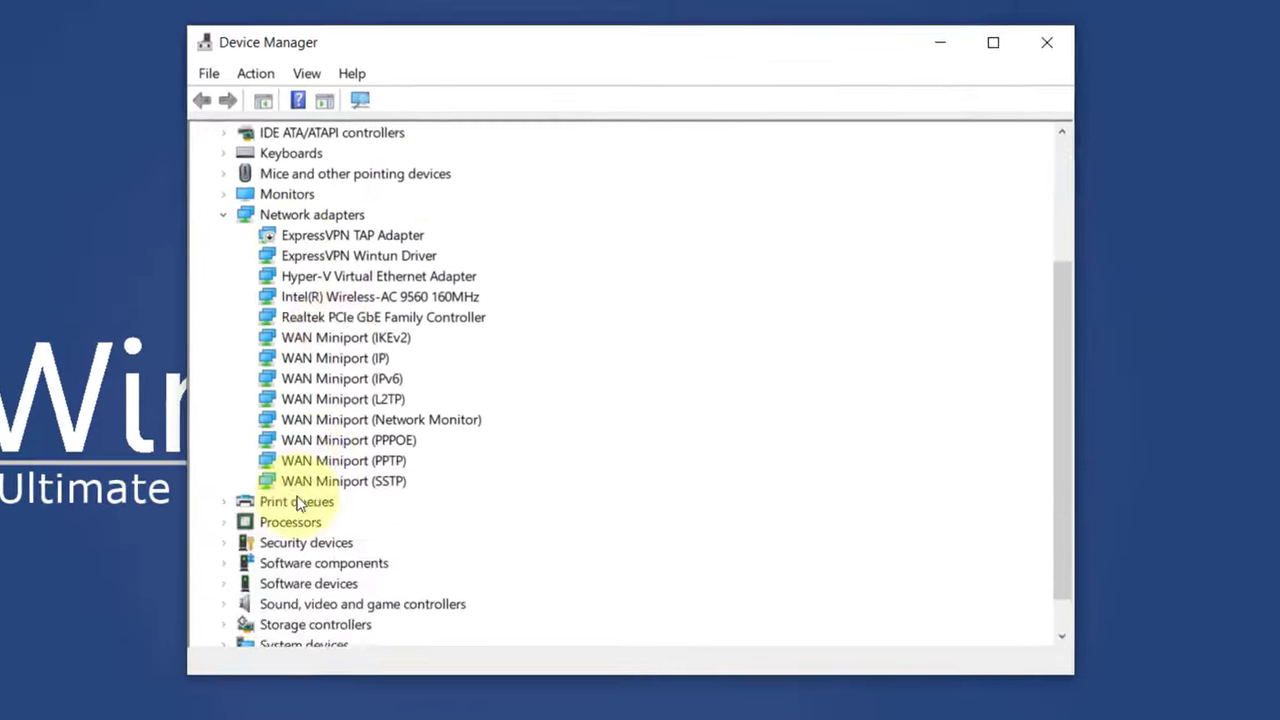
pyautogui.scroll(4, 294, 506)
pyautogui.click(205, 162)
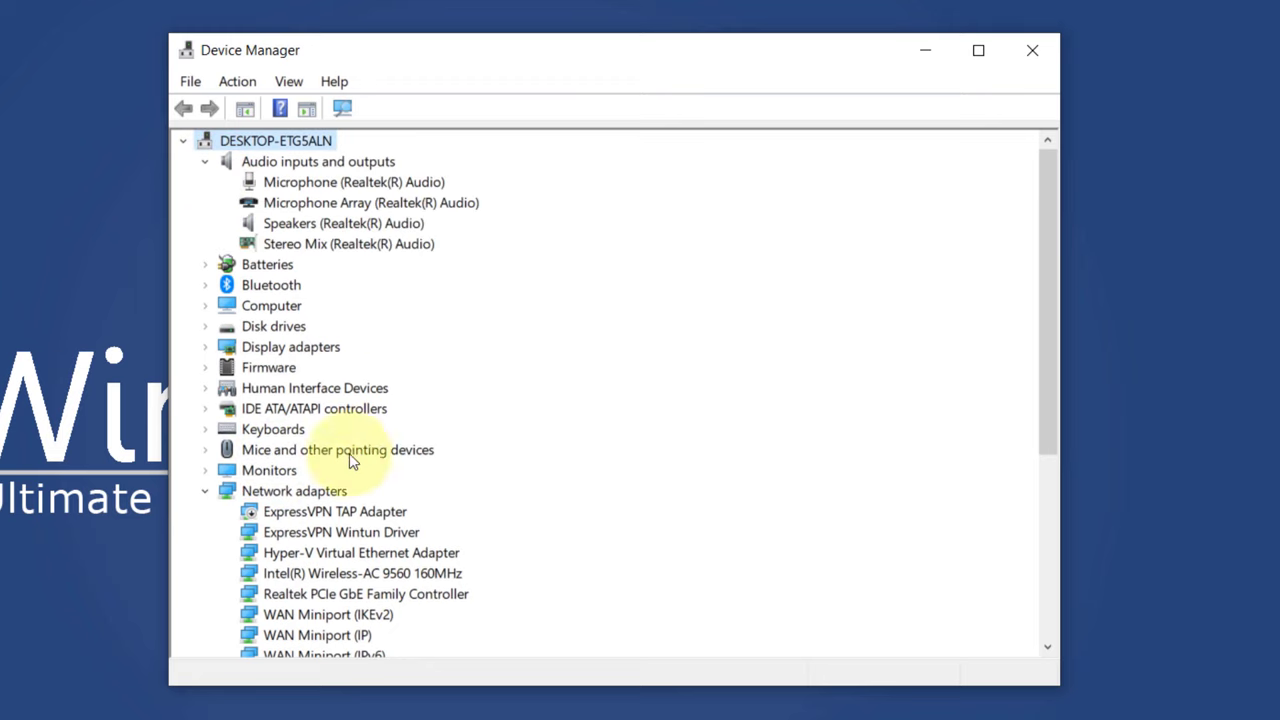
pyautogui.scroll(-5, 343, 509)
pyautogui.click(205, 573)
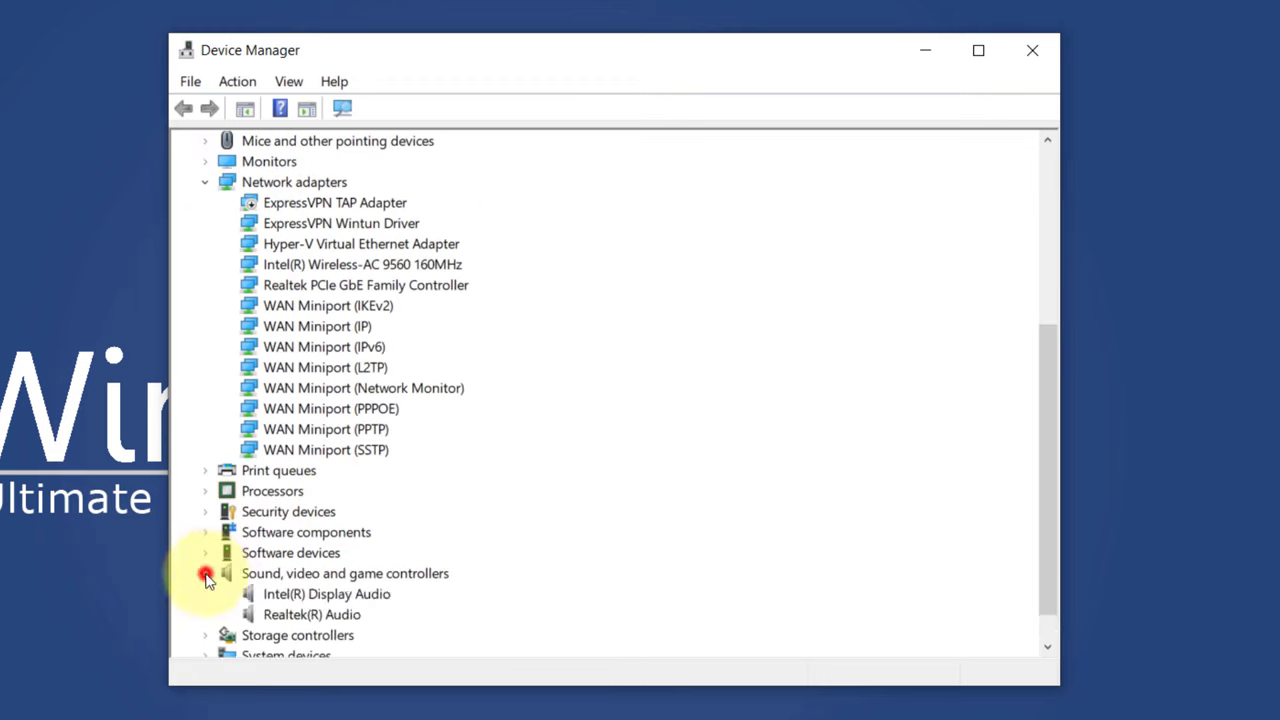
# Update the Realtek(R) Audio driver by letting Windows search automatically for drivers, and close the update wizard
pyautogui.click(358, 577)
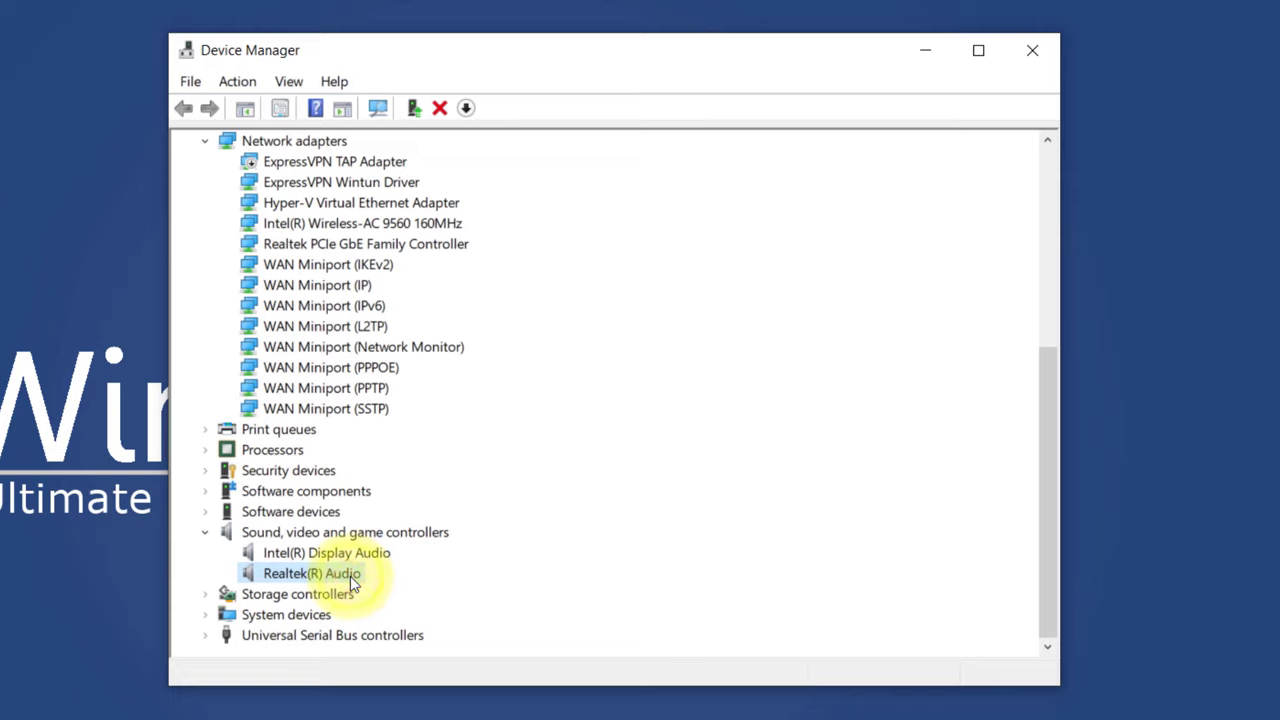
pyautogui.rightClick(350, 576)
pyautogui.click(421, 598)
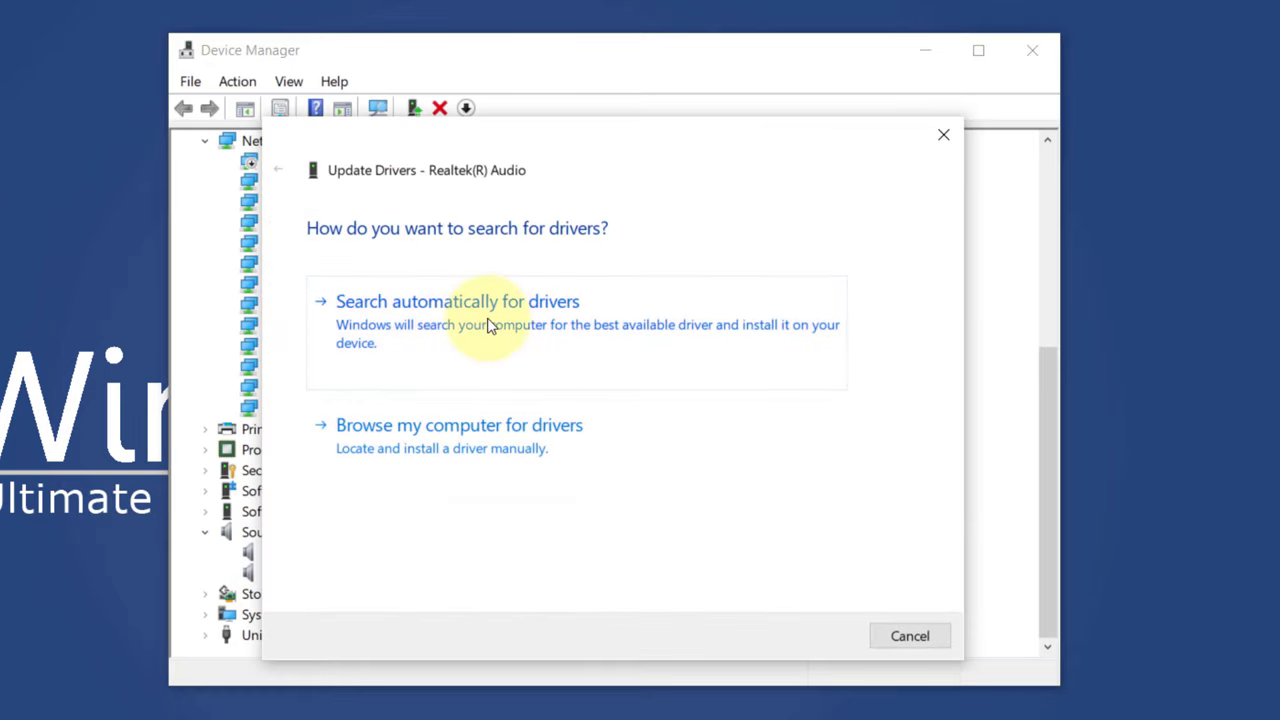
pyautogui.click(491, 327)
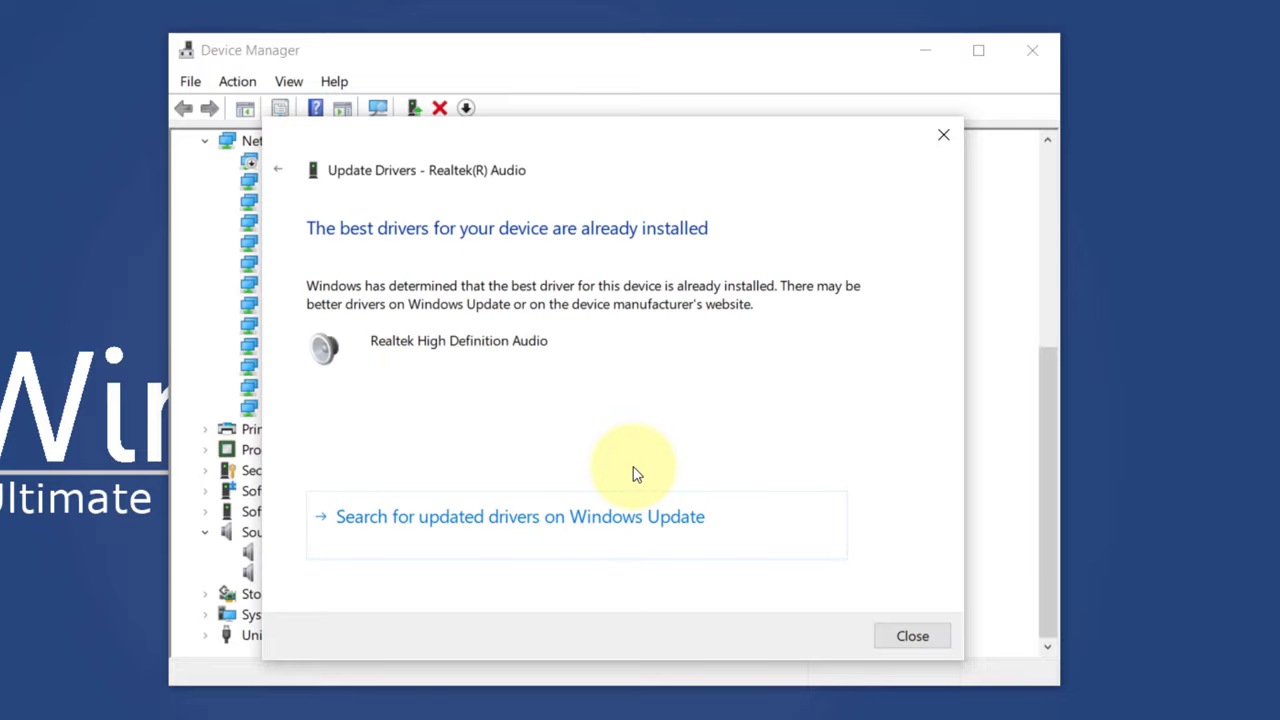
pyautogui.click(910, 636)
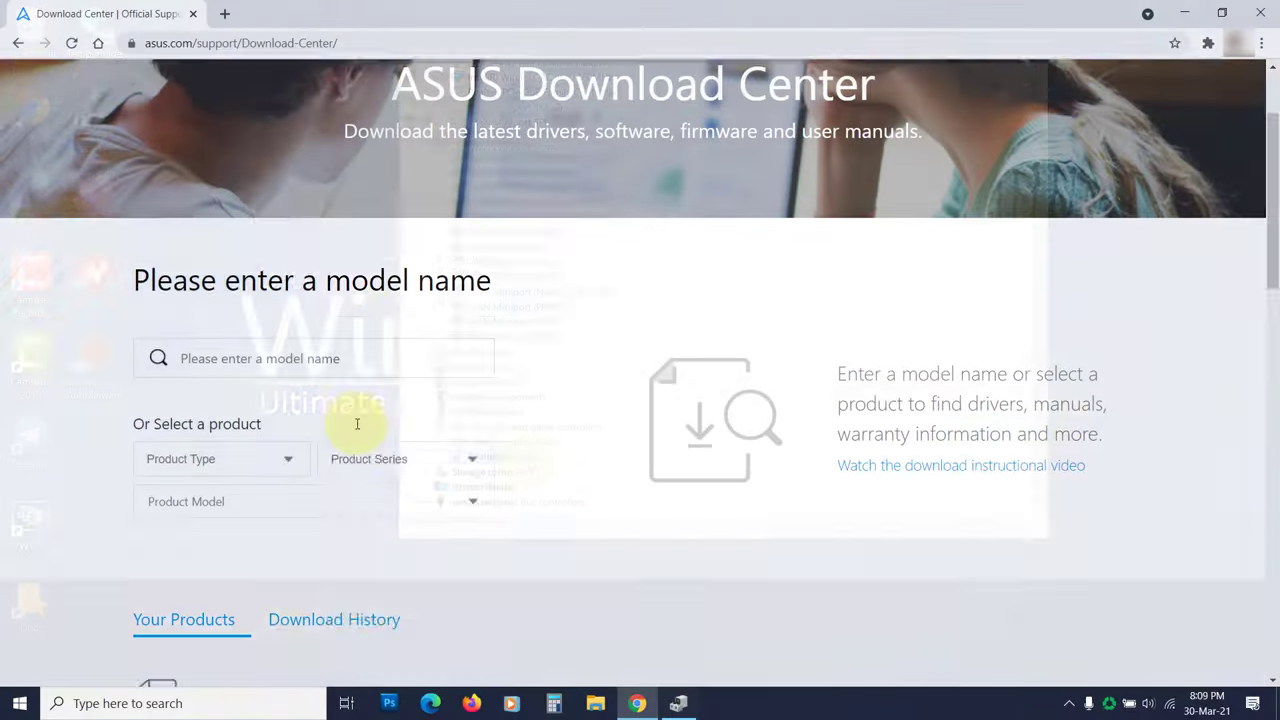
# In the ASUS Download Center, select Gaming, Laptops - Gaming Series and the 2021 ASUS TUF Gaming A17 to open its support page
pyautogui.scroll(-1, 300, 430)
pyautogui.click(254, 437)
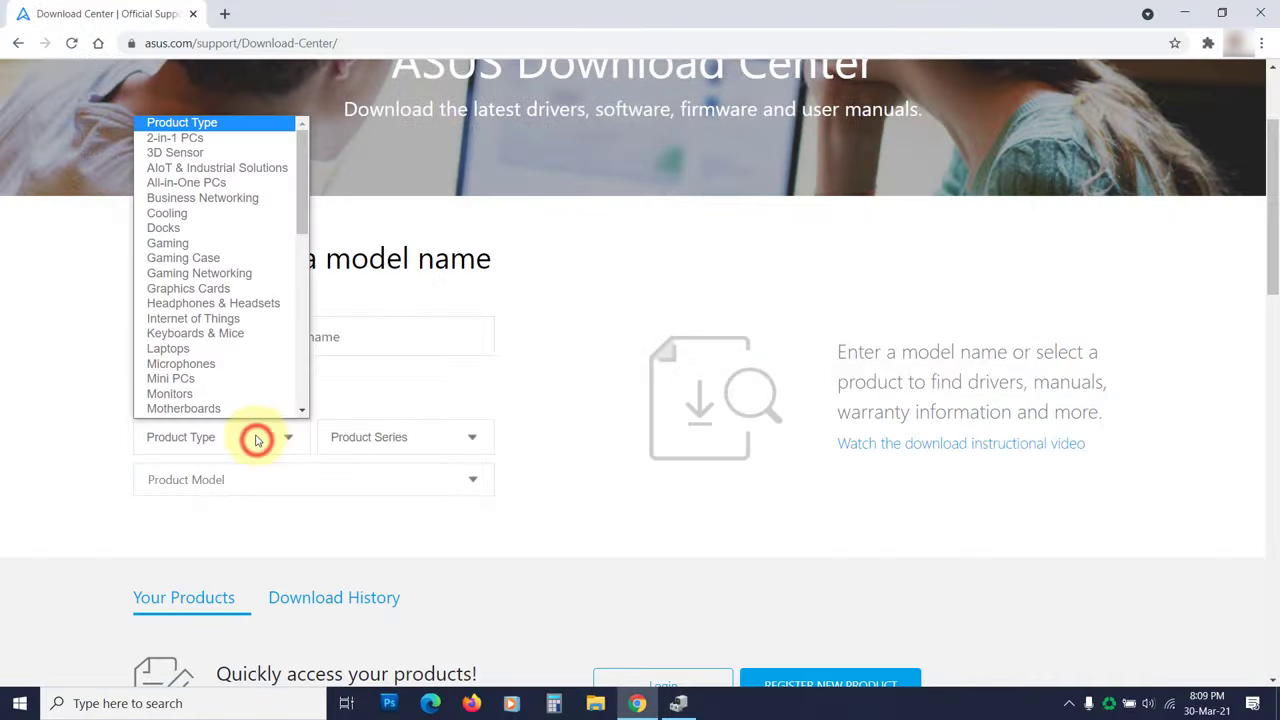
pyautogui.click(227, 237)
pyautogui.click(400, 435)
pyautogui.click(410, 503)
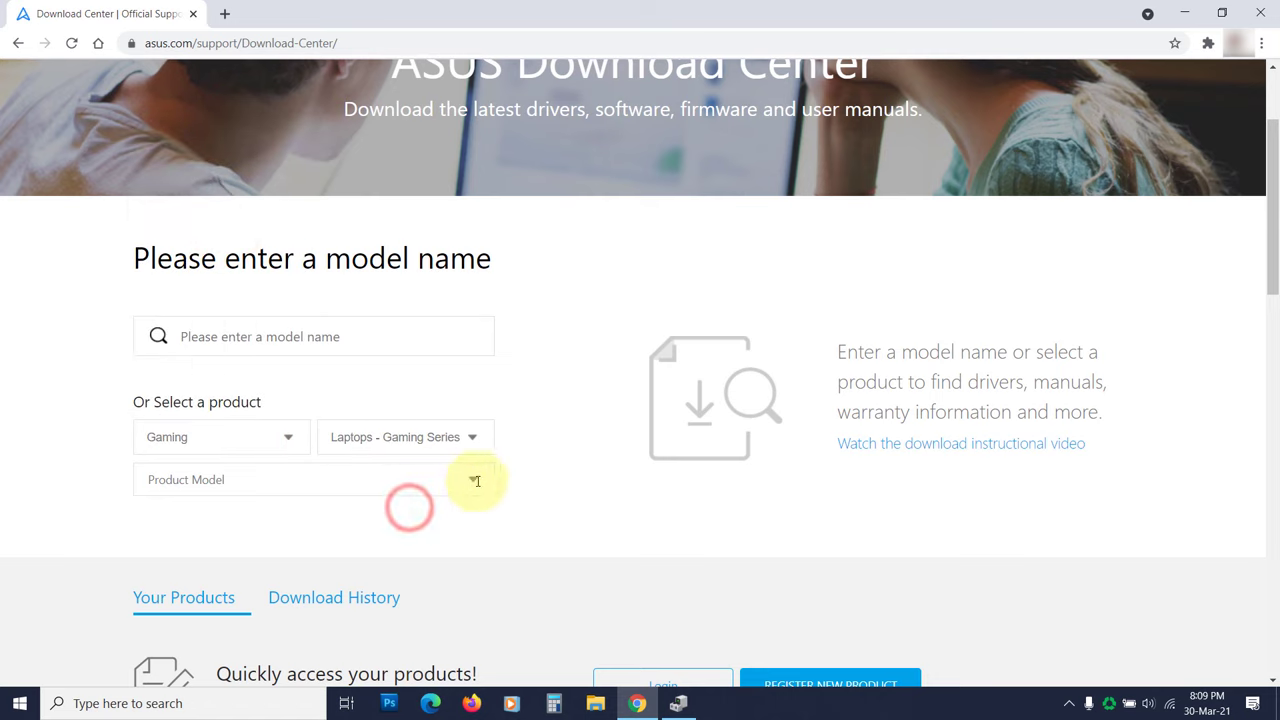
pyautogui.click(473, 480)
pyautogui.click(357, 474)
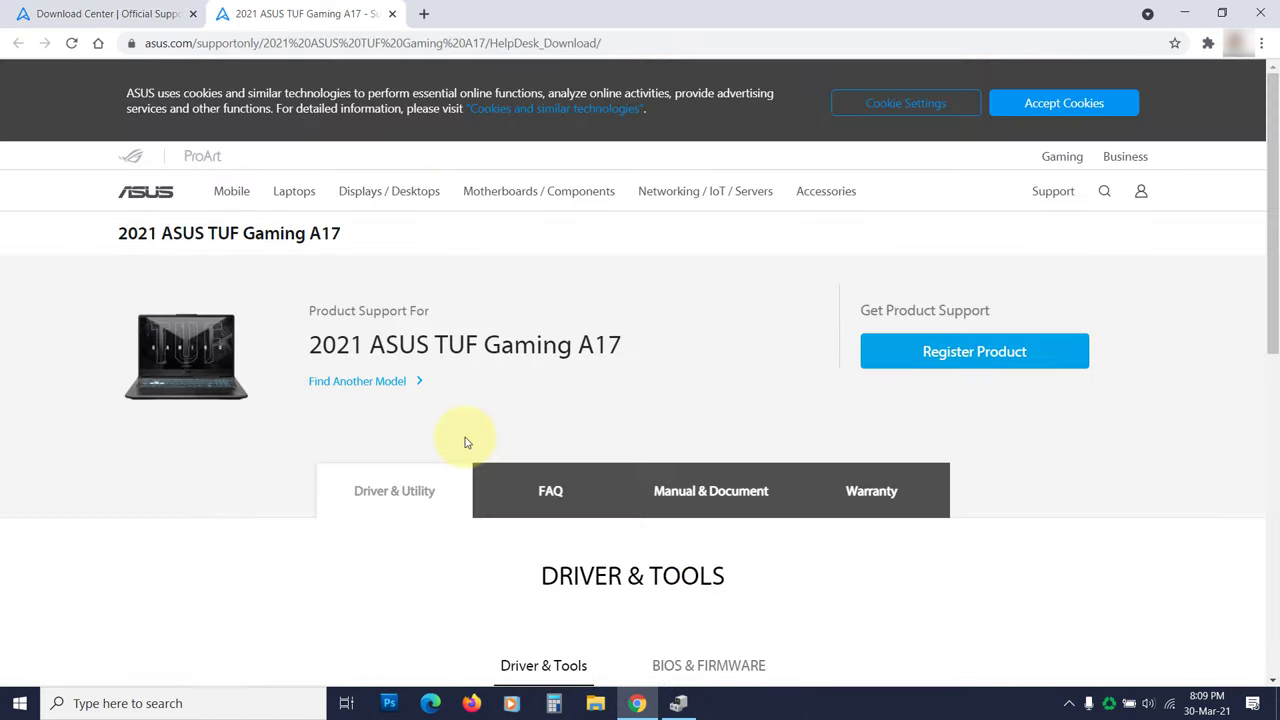
# Filter the laptop's drivers by model FA706QM and operating system Windows 10 64-bit
pyautogui.scroll(-4, 571, 497)
pyautogui.click(551, 380)
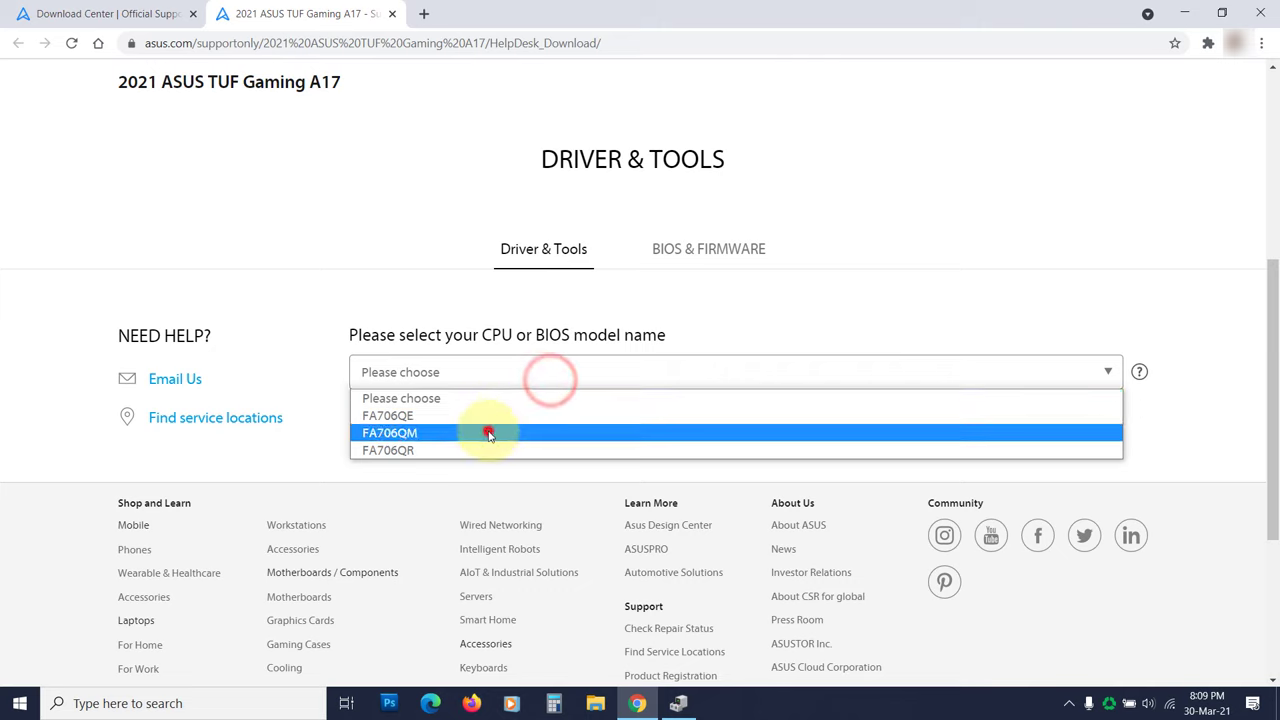
pyautogui.click(486, 434)
pyautogui.click(563, 449)
pyautogui.click(529, 500)
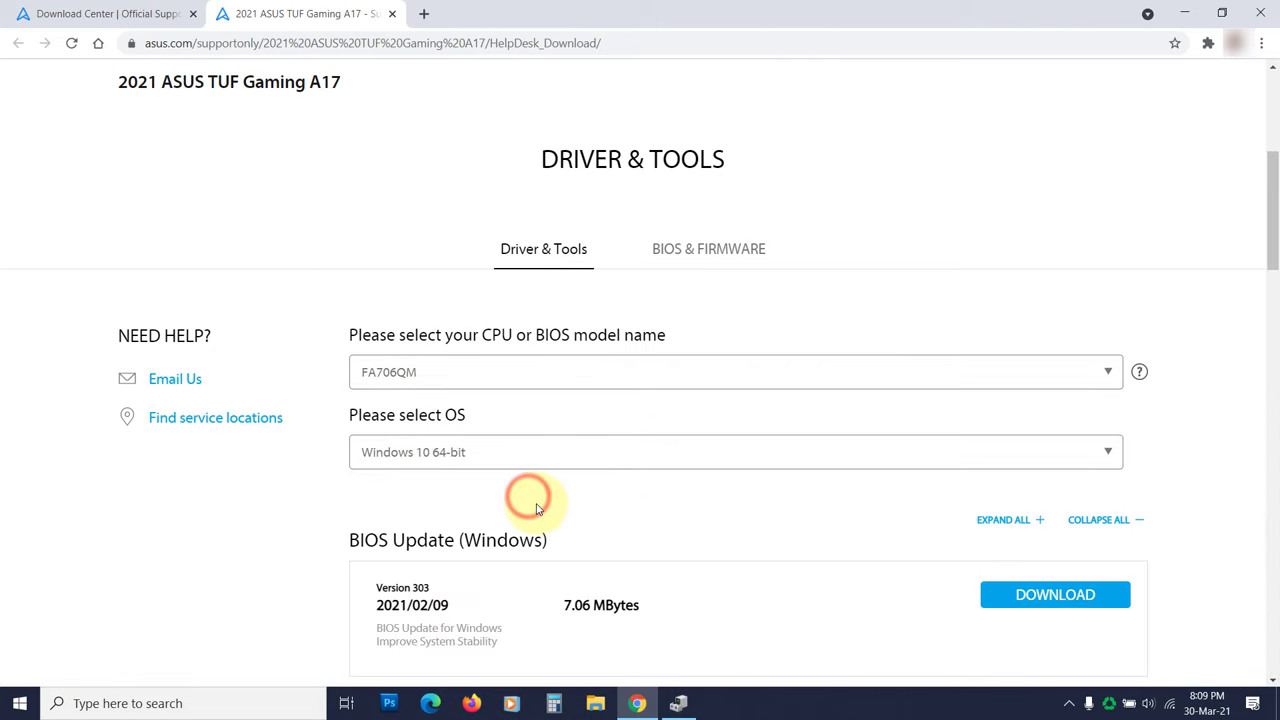
# Download the Realtek Audio driver, version V6.0.9003.1, from the Audio section and launch its installer
pyautogui.scroll(-3, 428, 426)
pyautogui.scroll(-6, 428, 426)
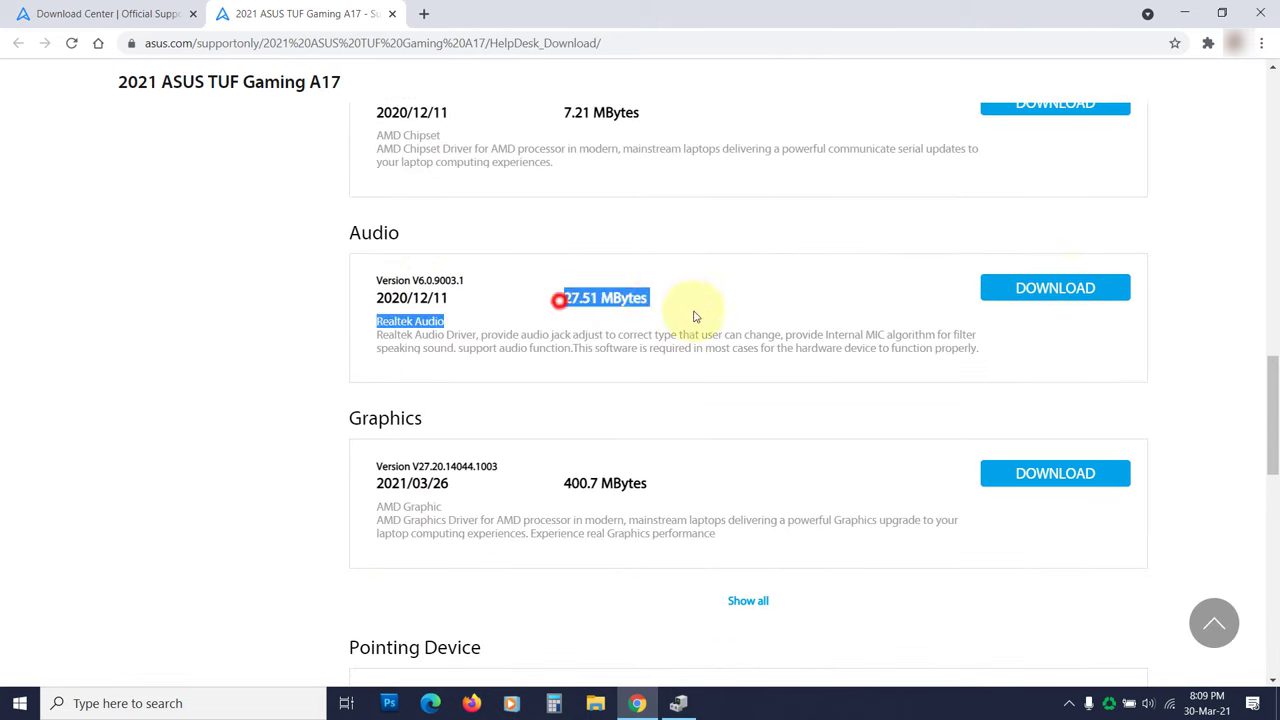
pyautogui.click(1063, 287)
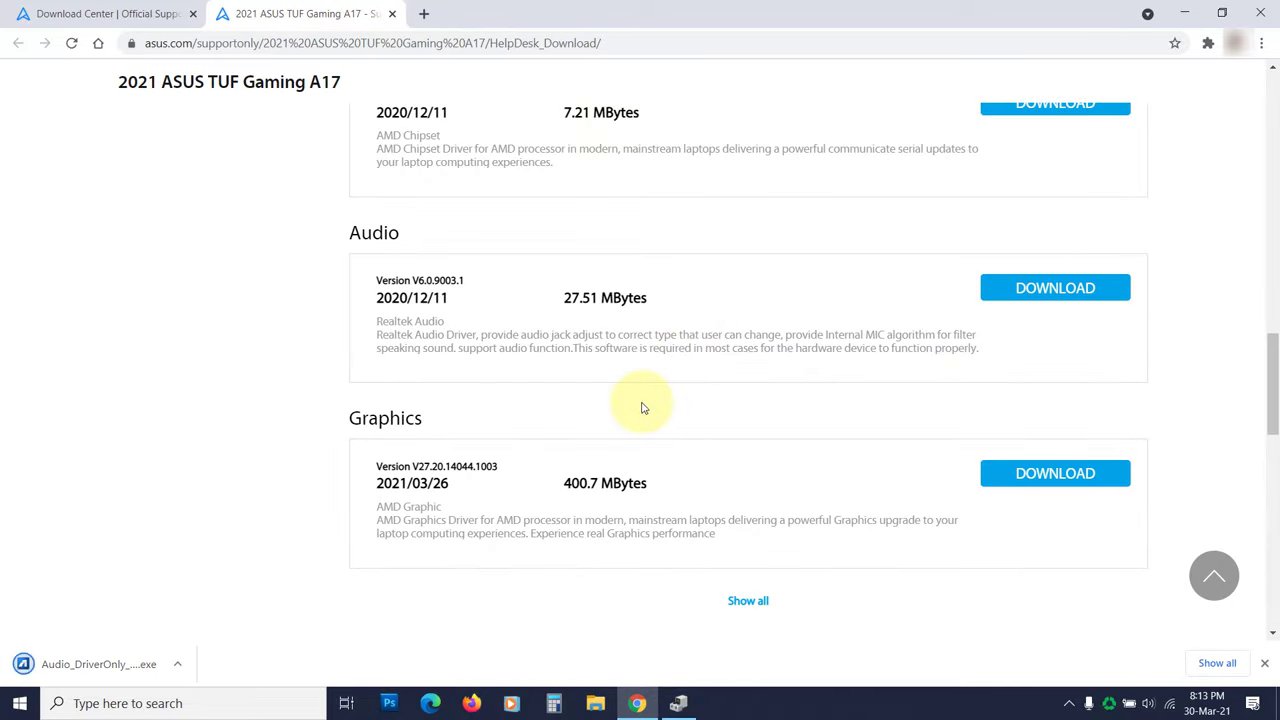
pyautogui.click(80, 660)
pyautogui.click(543, 457)
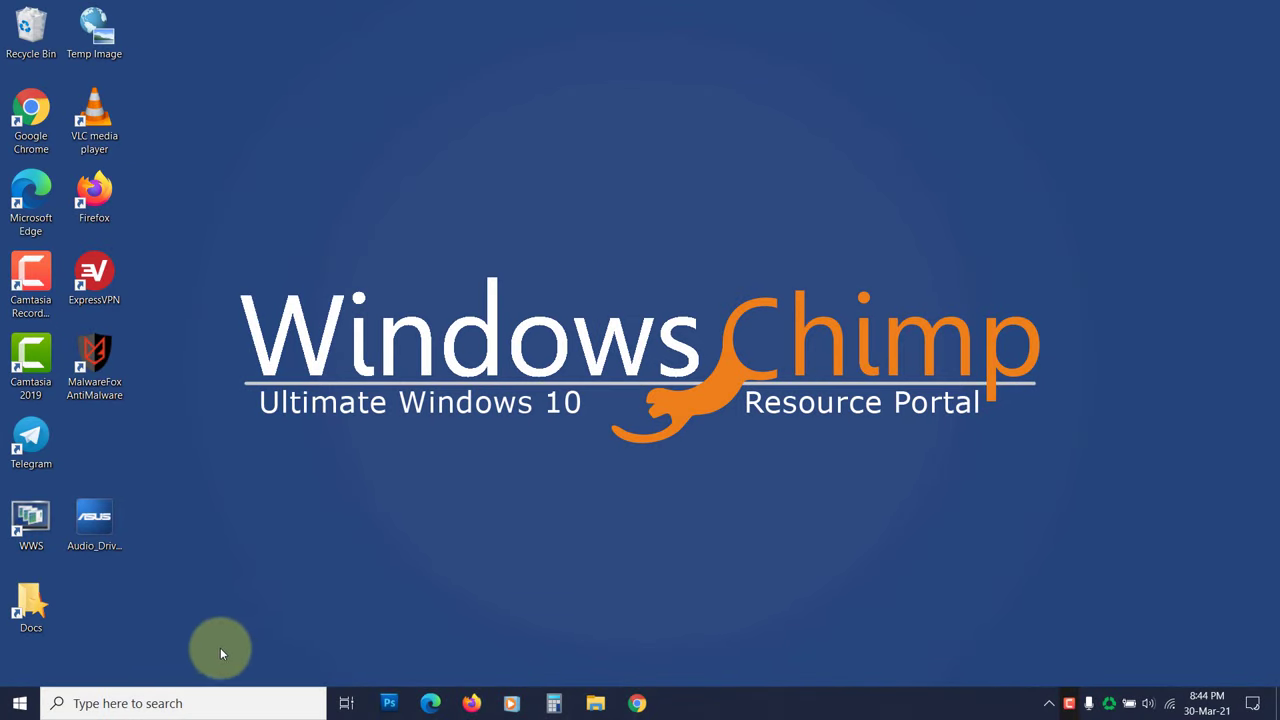
# Reopen Device Manager and expand the Sound, video and game controllers category to reach the Realtek(R) Audio device
pyautogui.click(192, 703)
pyautogui.write('d')
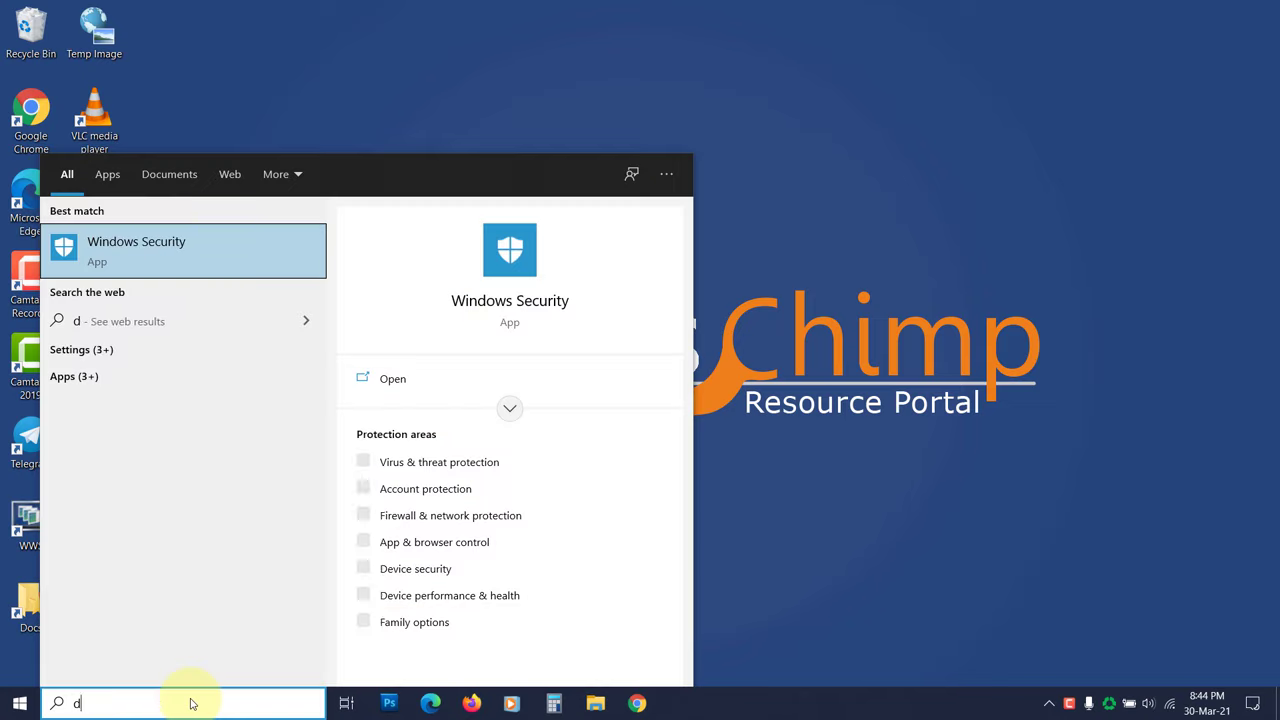
pyautogui.write('evice manager')
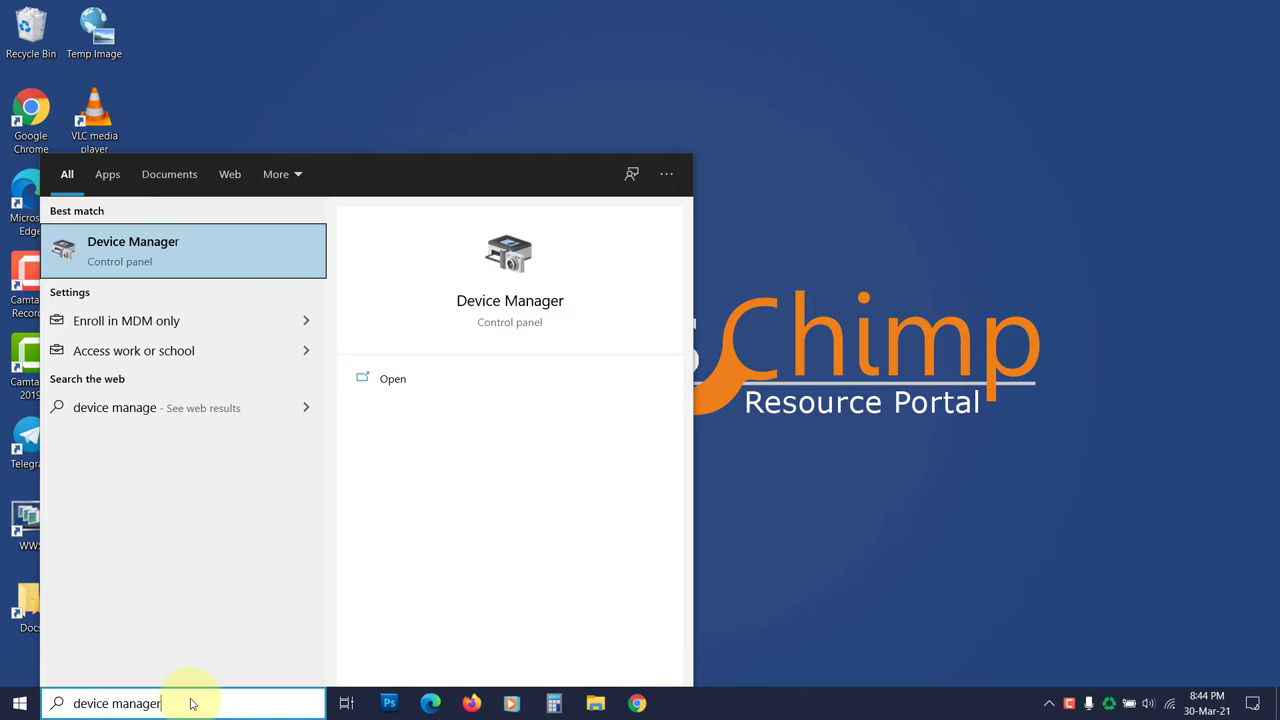
pyautogui.click(196, 262)
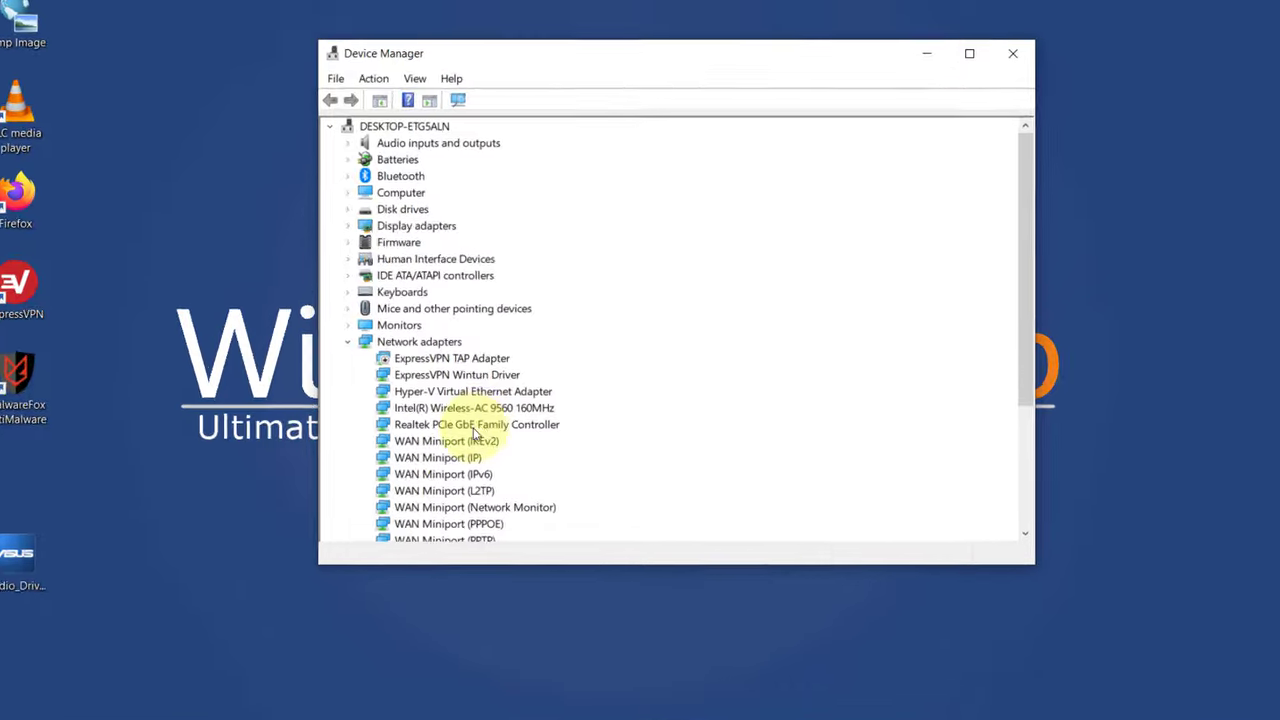
pyautogui.scroll(-4, 277, 560)
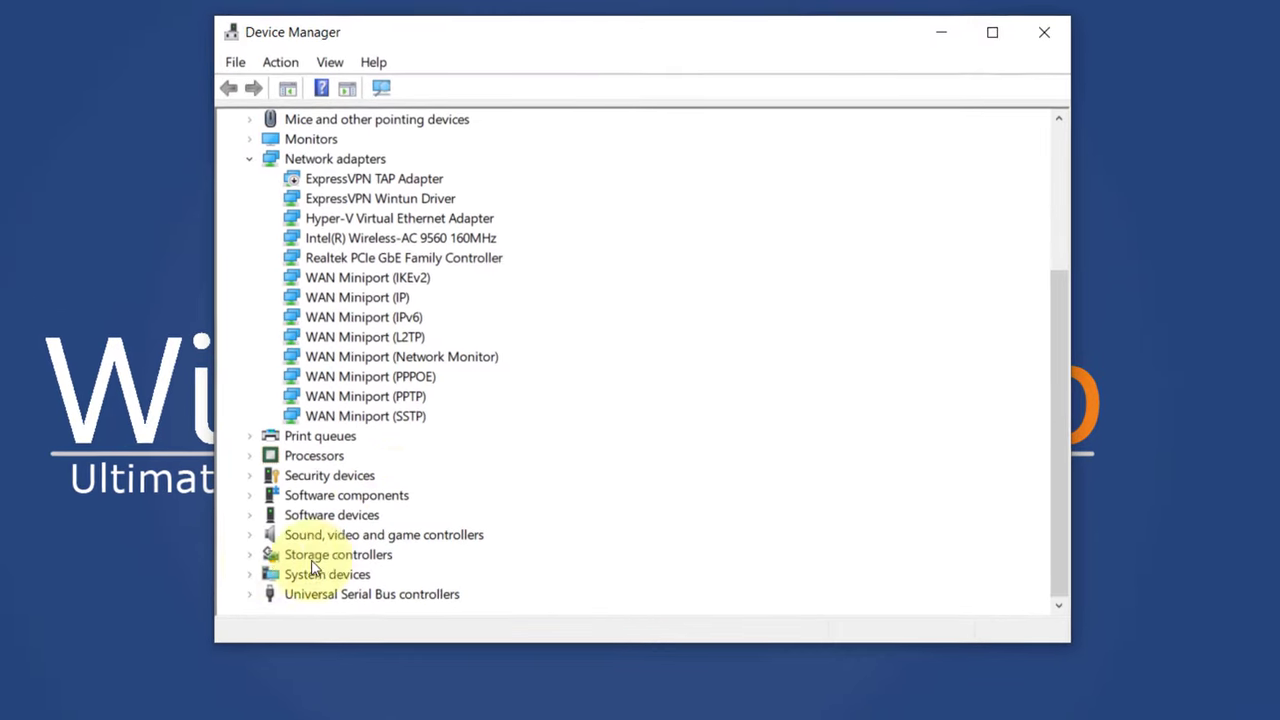
pyautogui.click(248, 537)
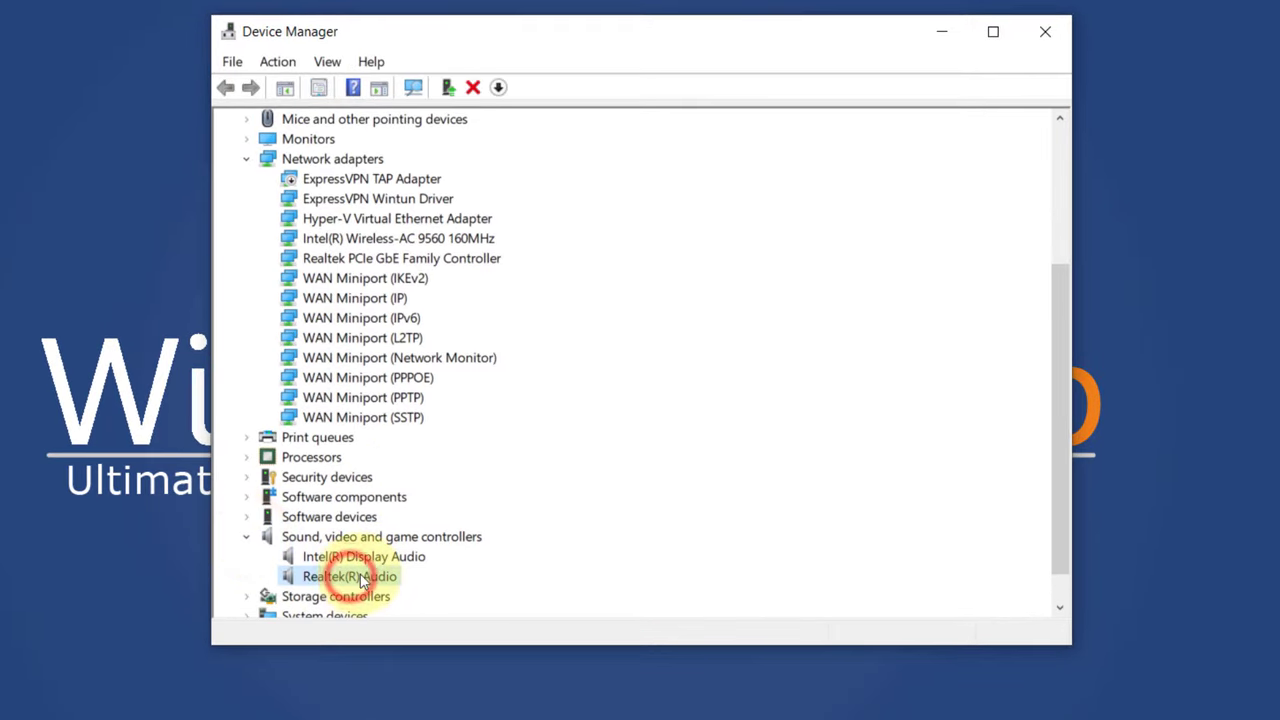
# Start uninstalling the Realtek(R) Audio device under Sound, video and game controllers
pyautogui.rightClick(361, 578)
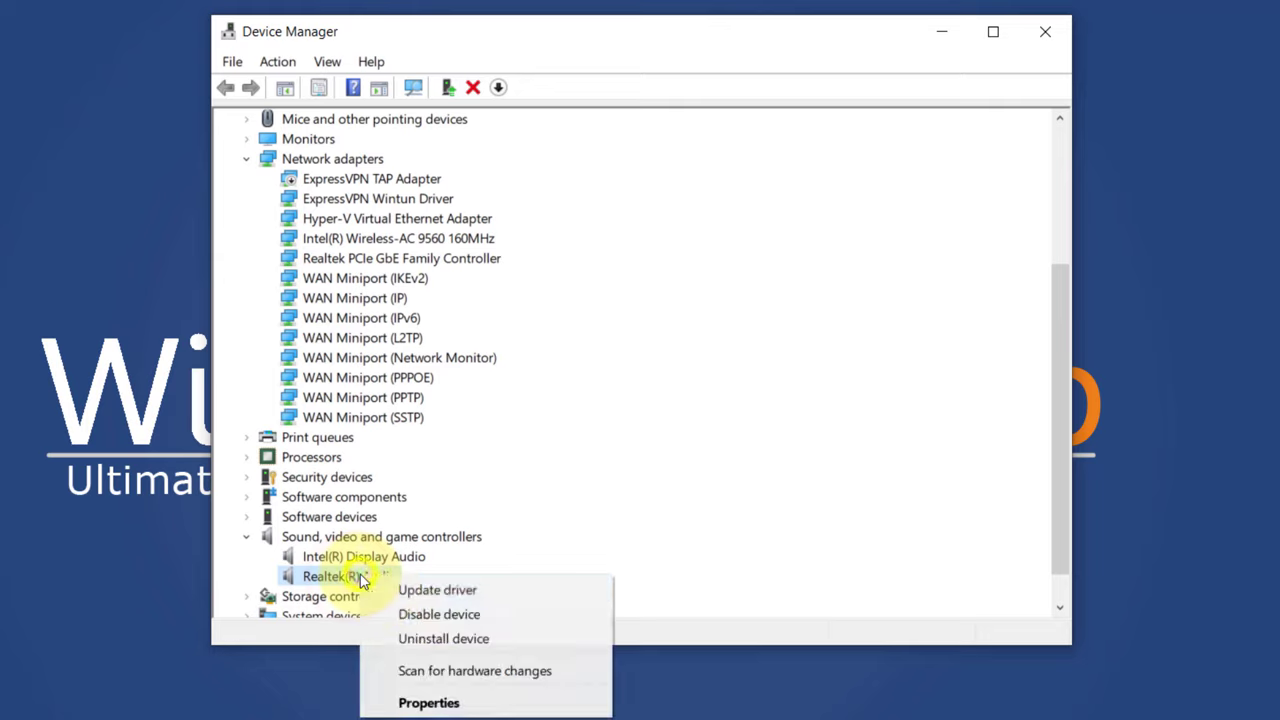
pyautogui.click(492, 638)
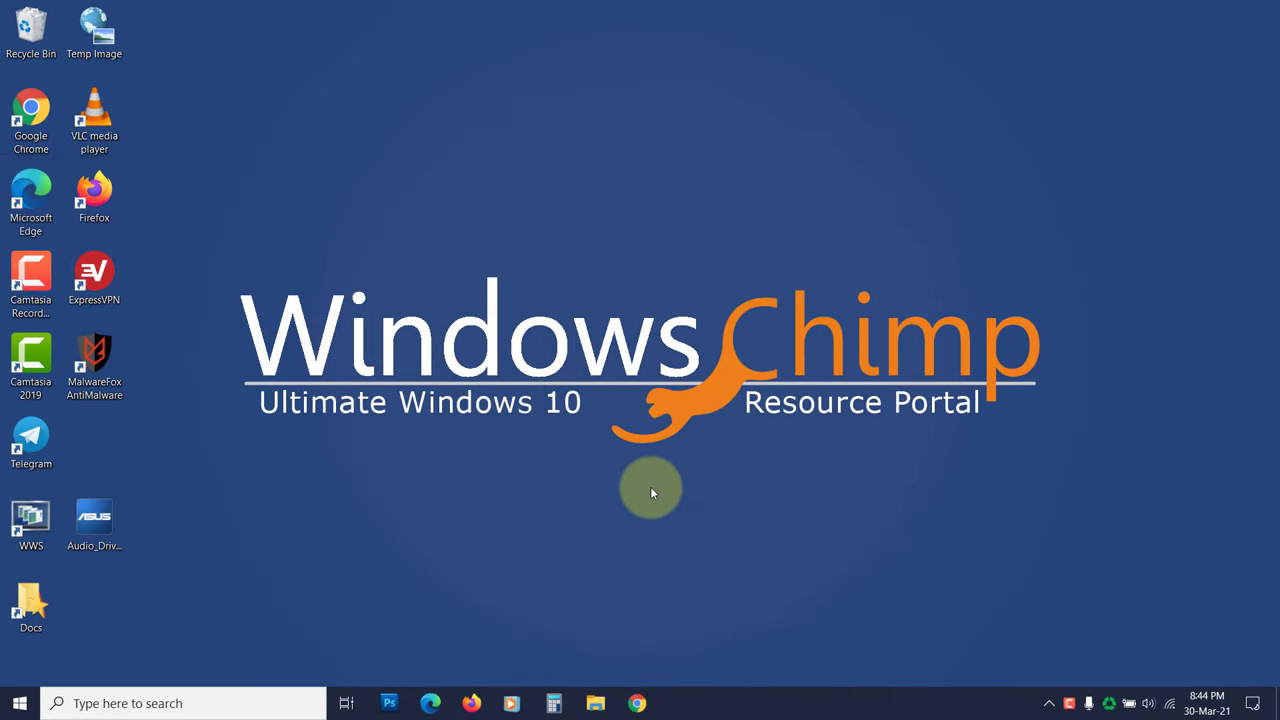
# Reopen Device Manager through a Windows search and expand the Sound, video and game controllers category
pyautogui.click(292, 703)
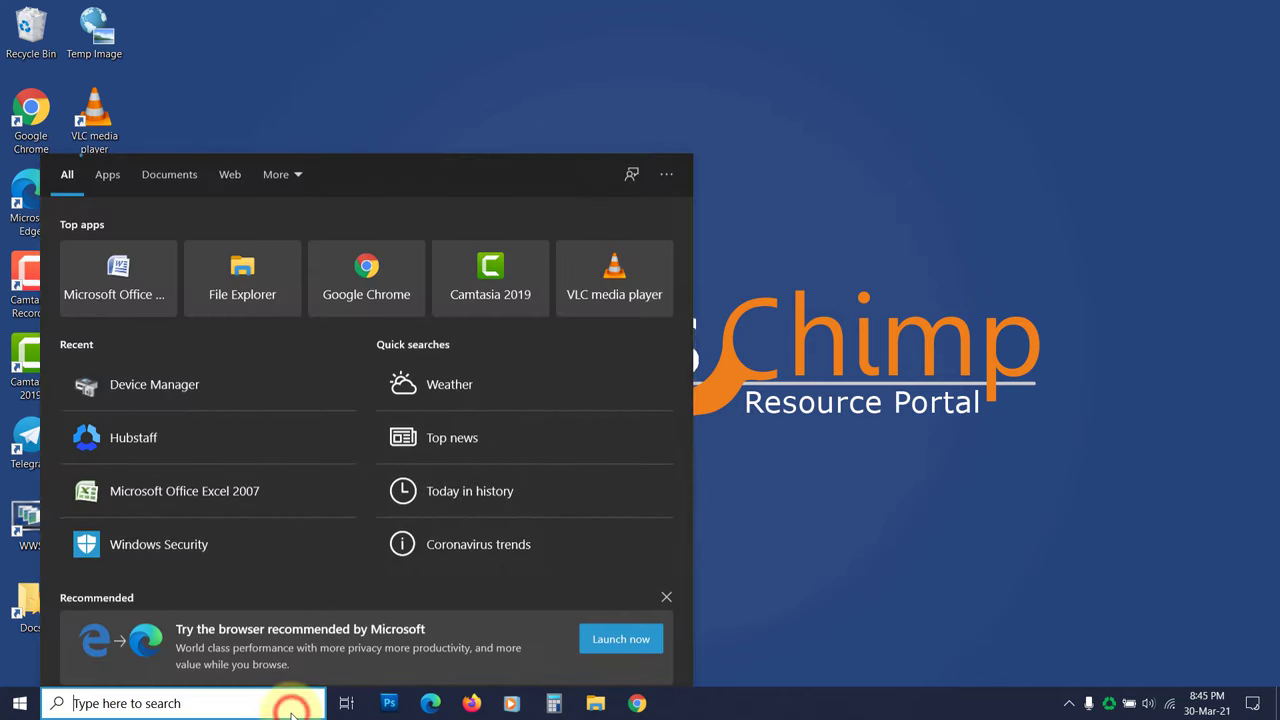
pyautogui.write('dev')
pyautogui.click(214, 255)
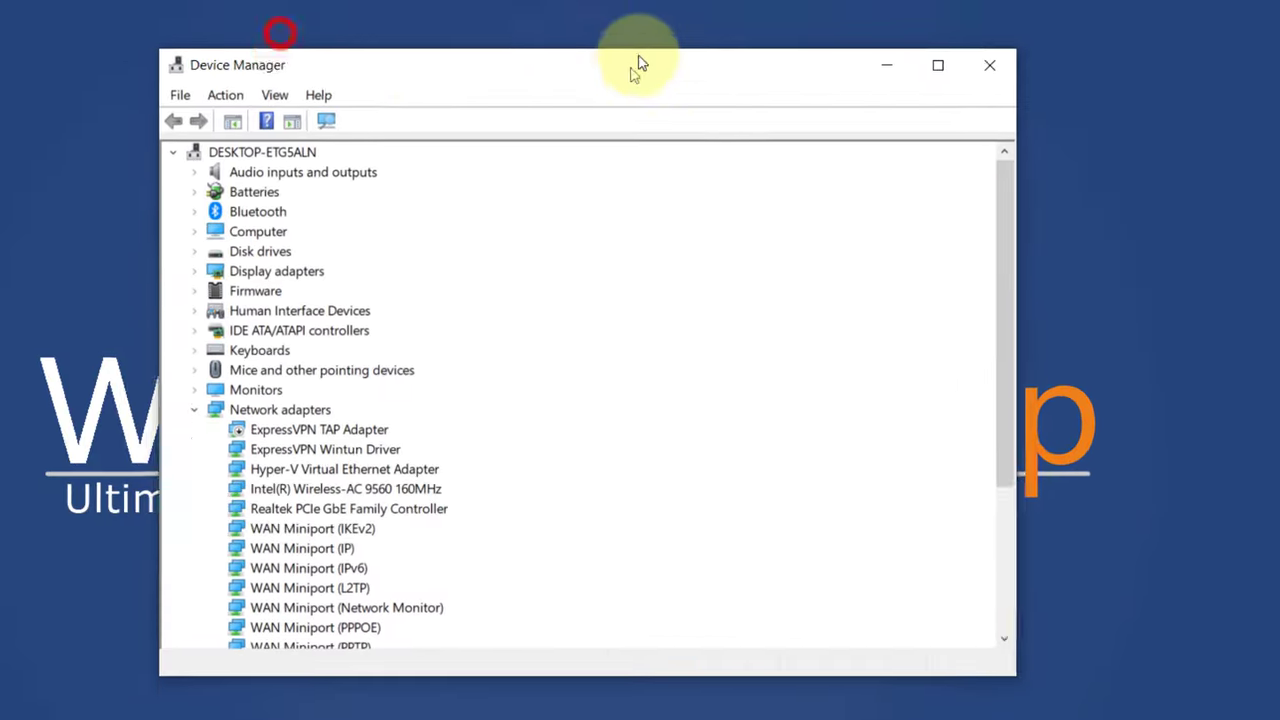
pyautogui.scroll(-4, 117, 450)
pyautogui.click(188, 558)
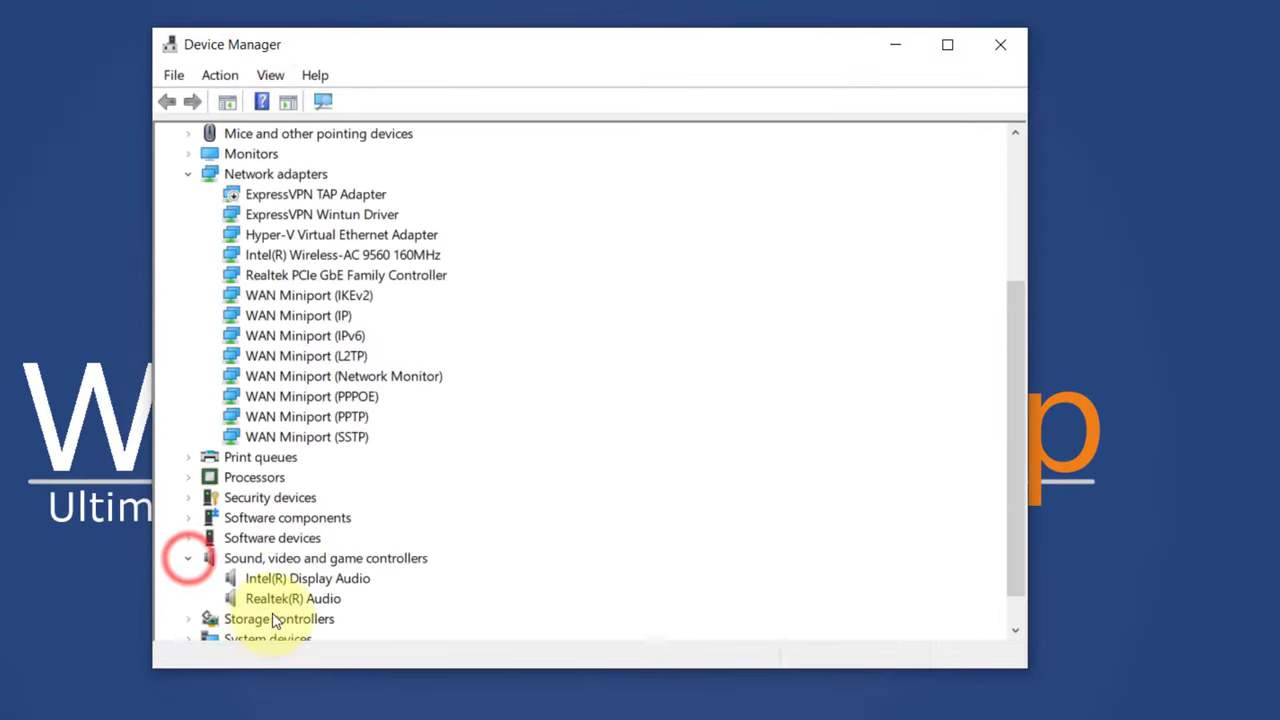
# Start a driver update for the Realtek(R) Audio device, choosing to browse the computer for drivers
pyautogui.rightClick(278, 598)
pyautogui.click(324, 620)
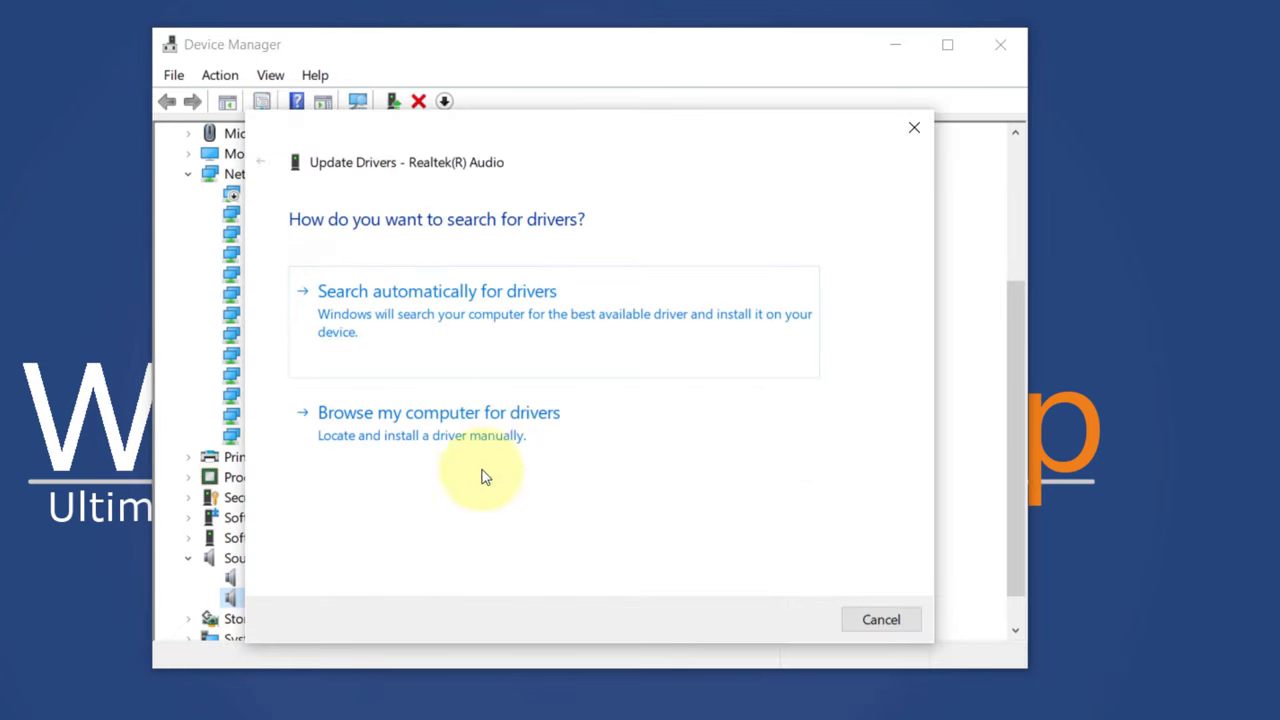
pyautogui.click(463, 462)
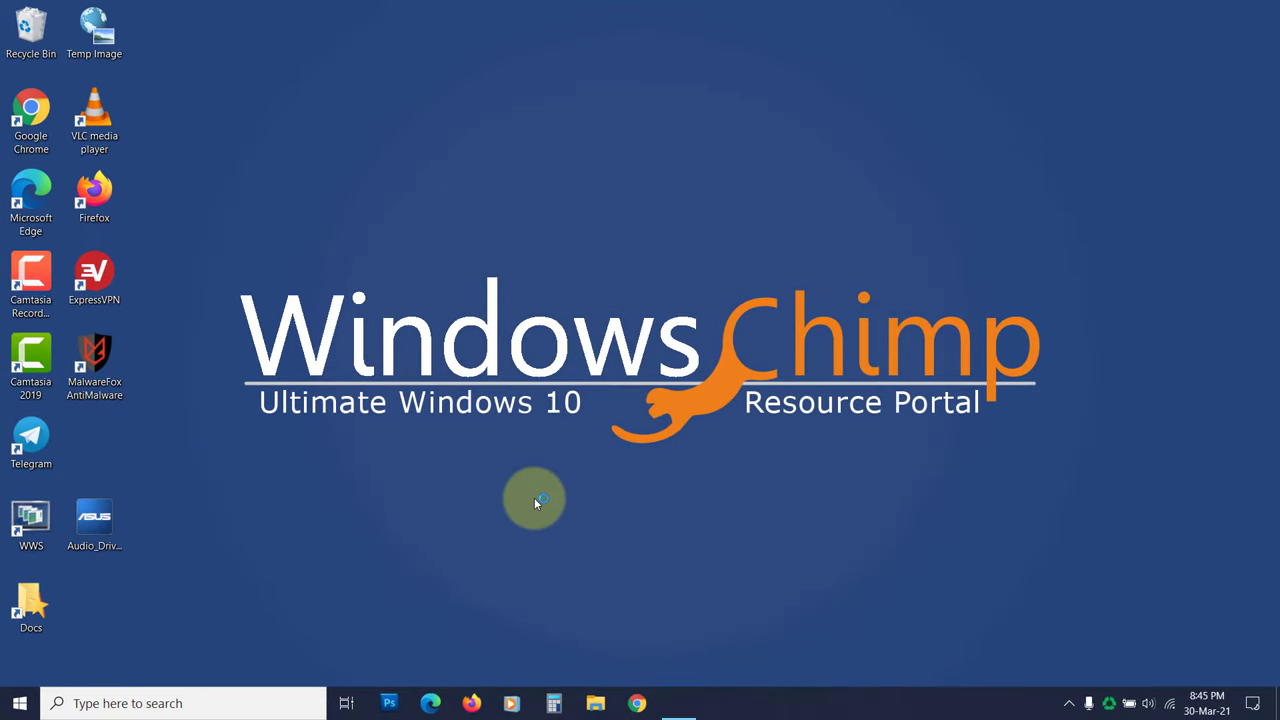
# Launch the Realtek Audio version 6.0.9003.1 setup wizard and continue past its welcome page
pyautogui.click(575, 470)
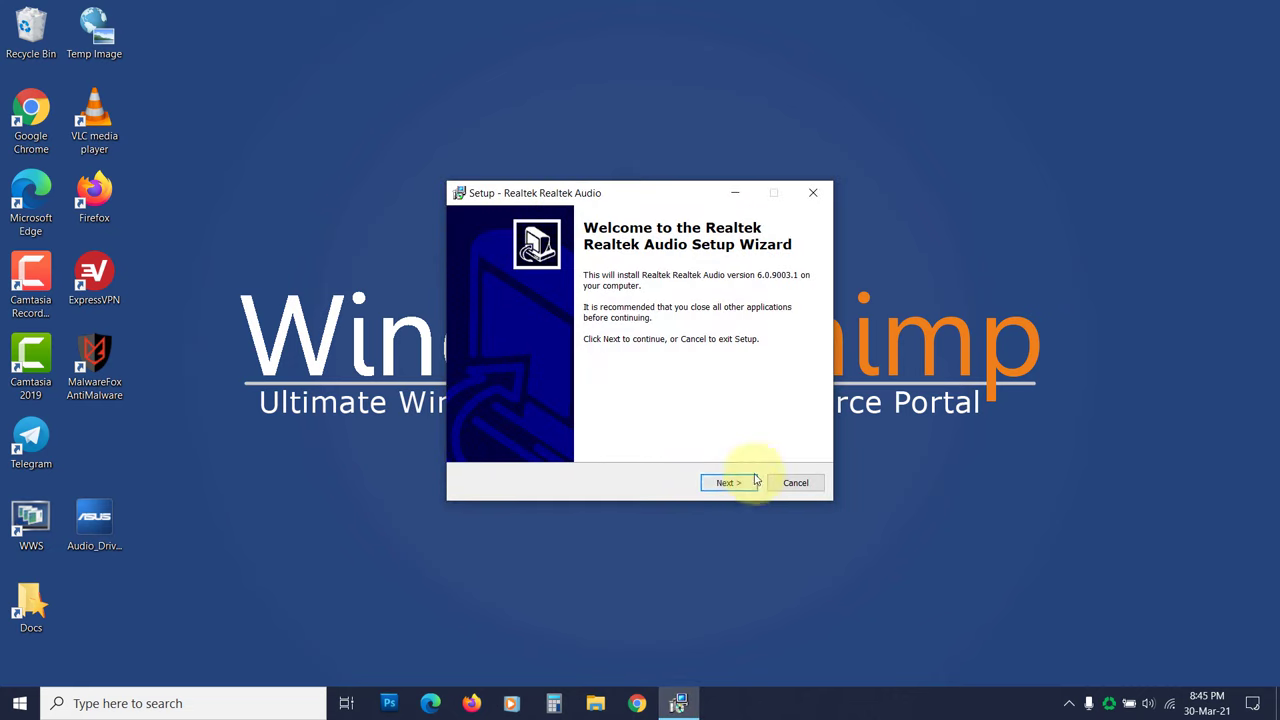
pyautogui.click(729, 484)
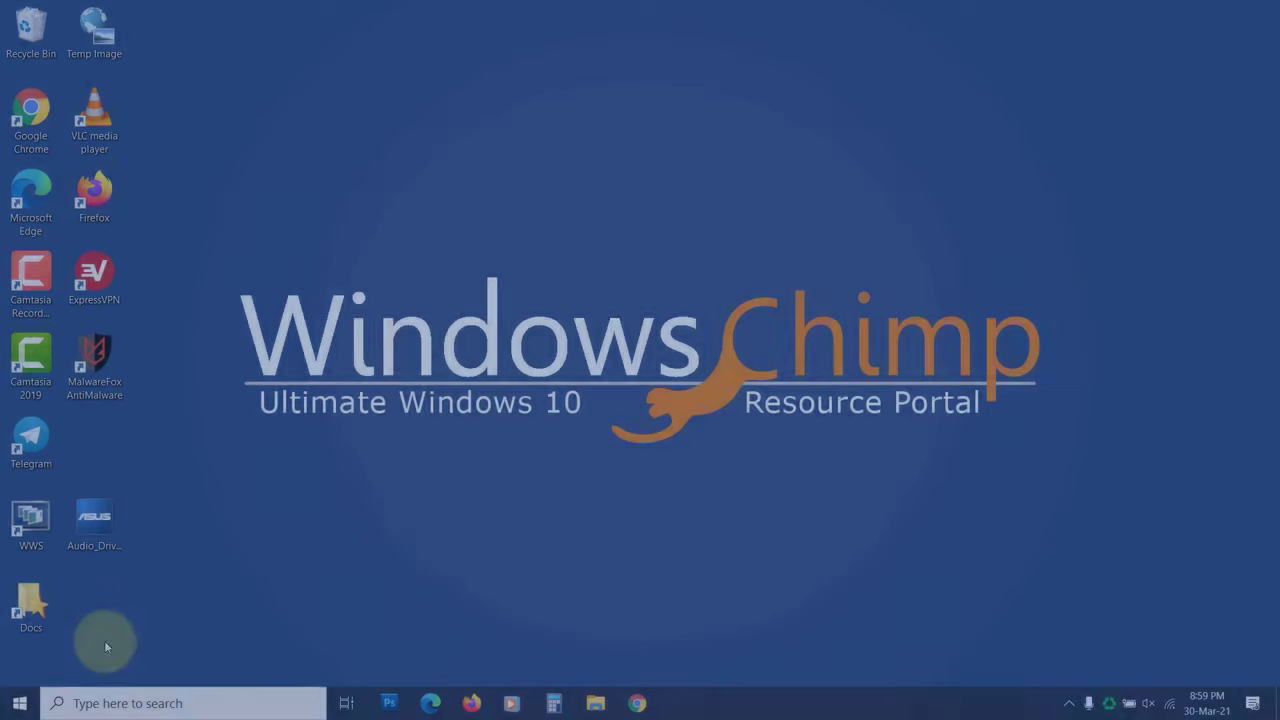
# In Windows Settings, go to the Troubleshoot page of Update & Security and open the additional troubleshooters
pyautogui.click(20, 703)
pyautogui.click(20, 628)
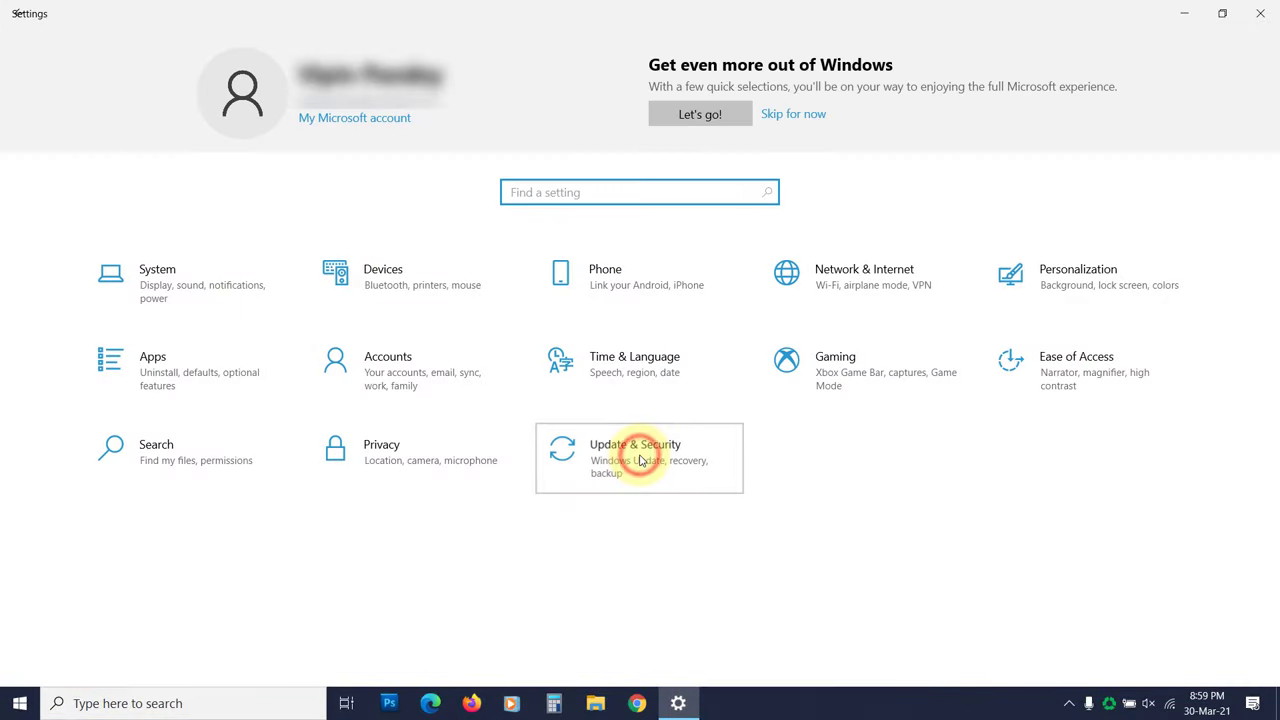
pyautogui.click(641, 460)
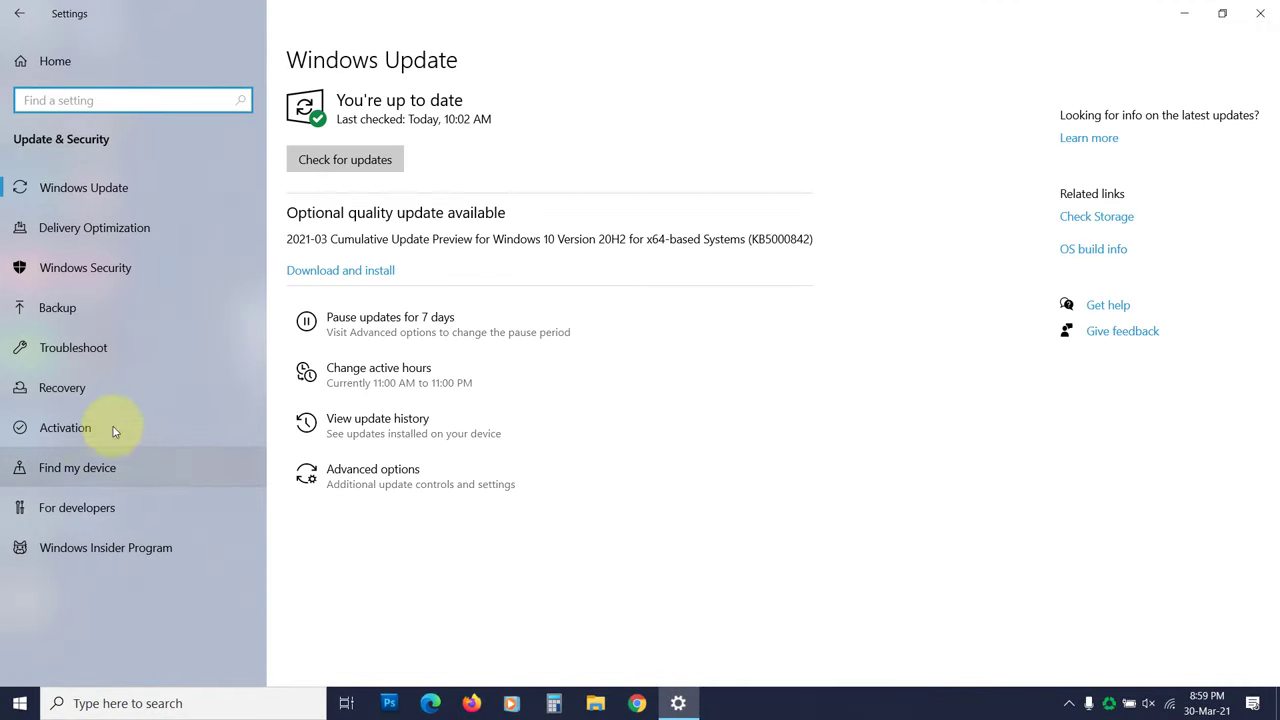
pyautogui.click(82, 352)
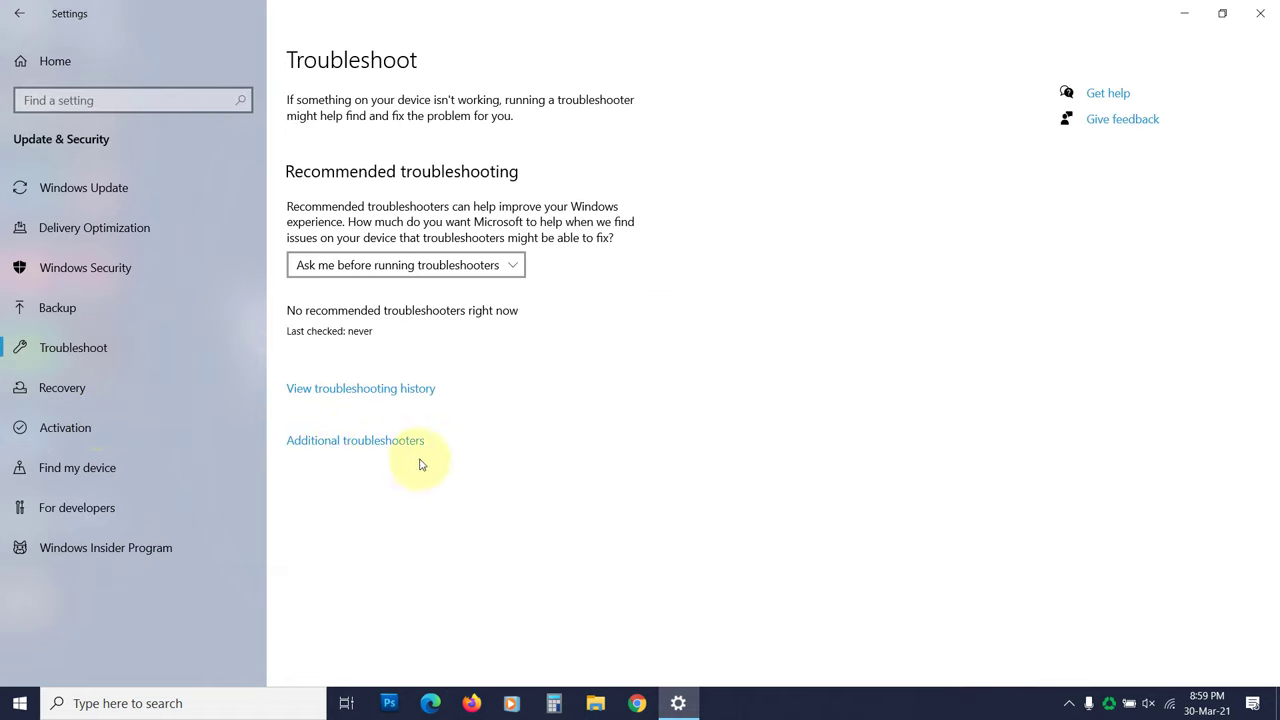
pyautogui.click(338, 445)
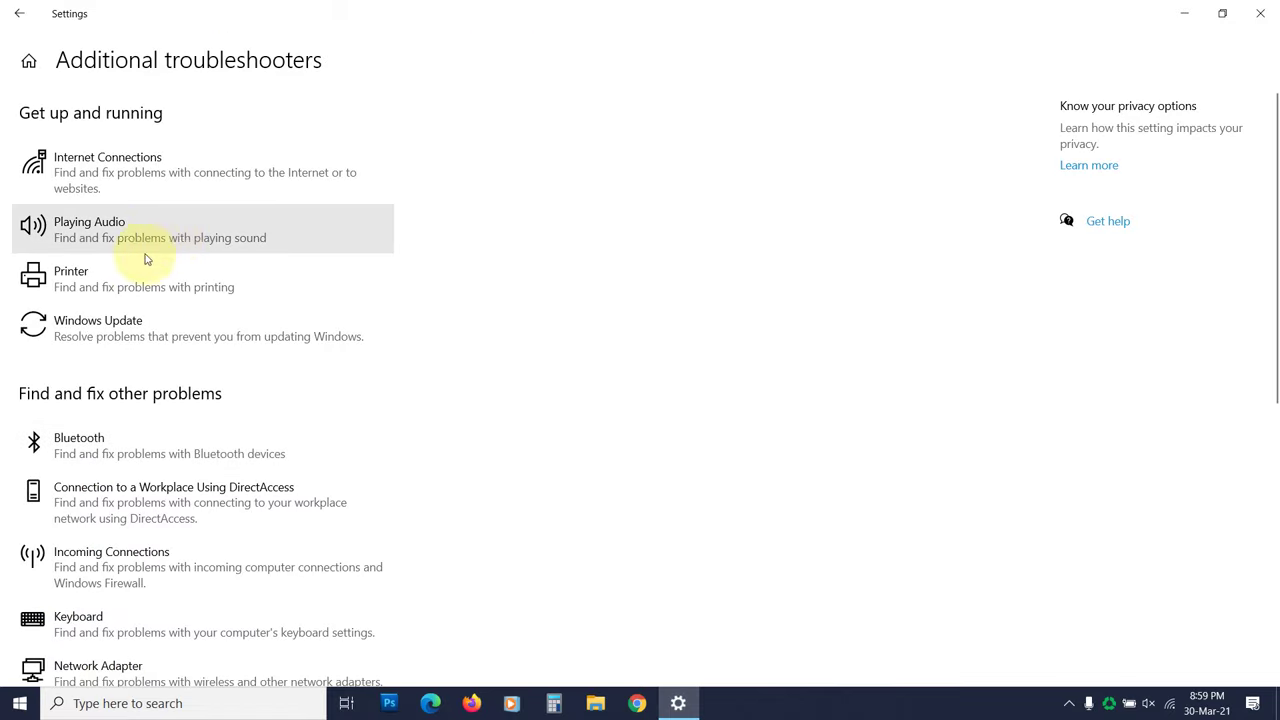
# Run the Playing Audio troubleshooter and accept its offer to open Audio Enhancements
pyautogui.click(171, 236)
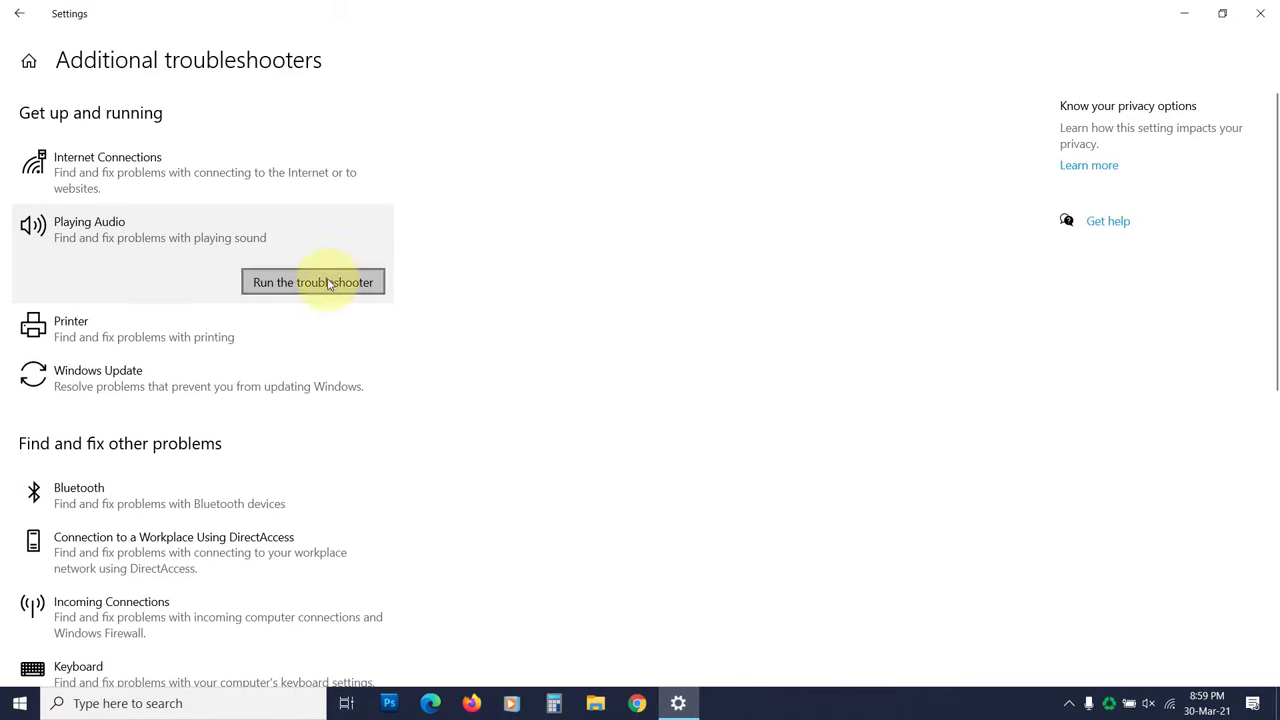
pyautogui.click(322, 288)
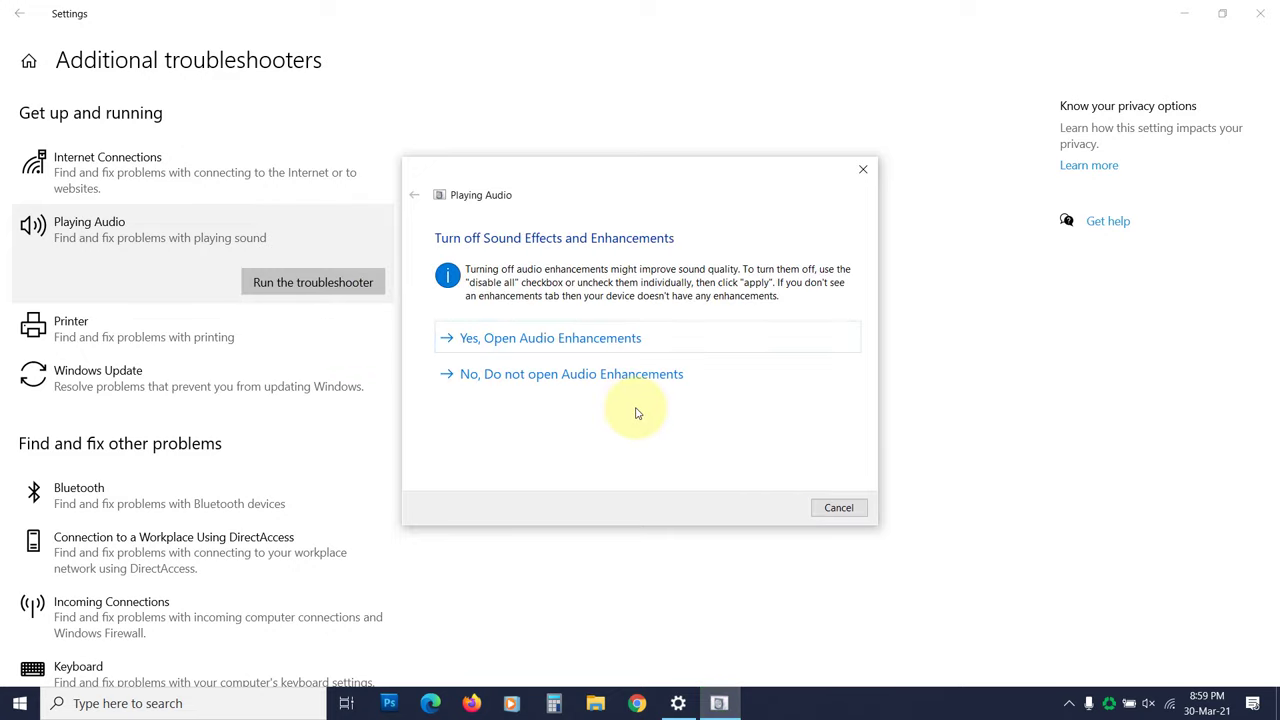
pyautogui.click(586, 338)
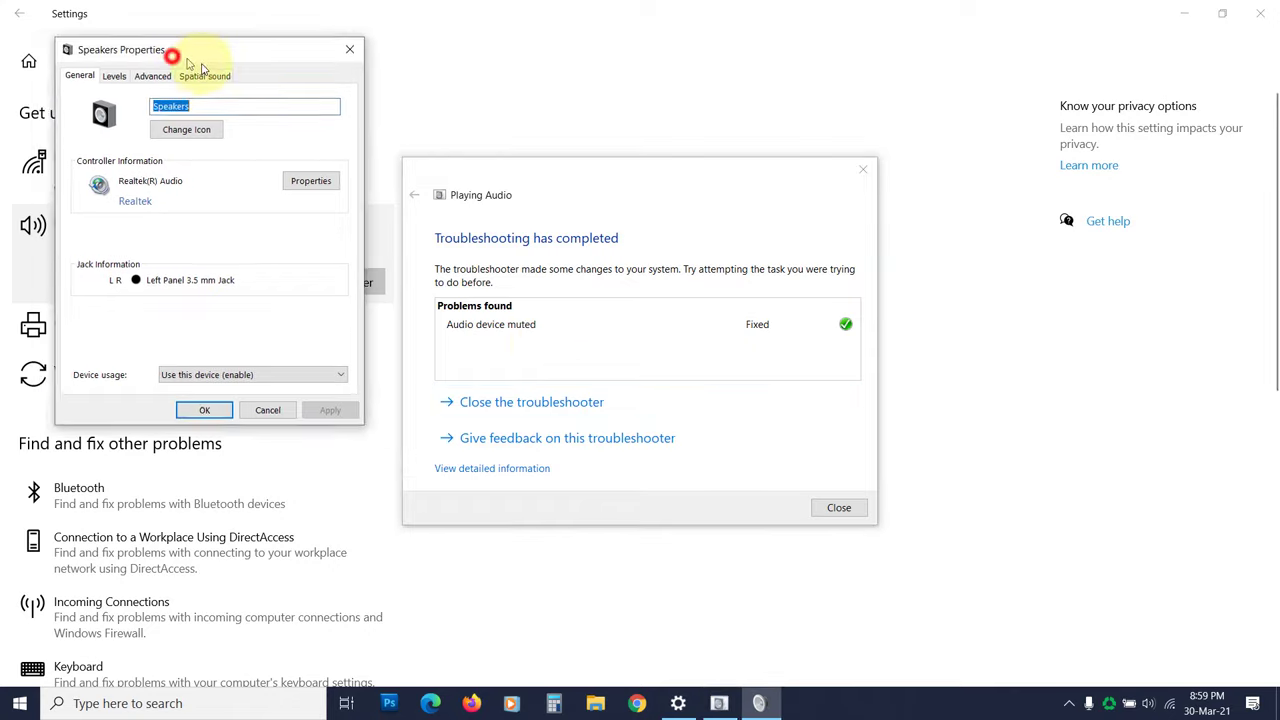
# Close the Playing Audio troubleshooter and show the advanced settings in Speakers Properties
pyautogui.moveTo(171, 49); pyautogui.dragTo(461, 177)
pyautogui.click(843, 510)
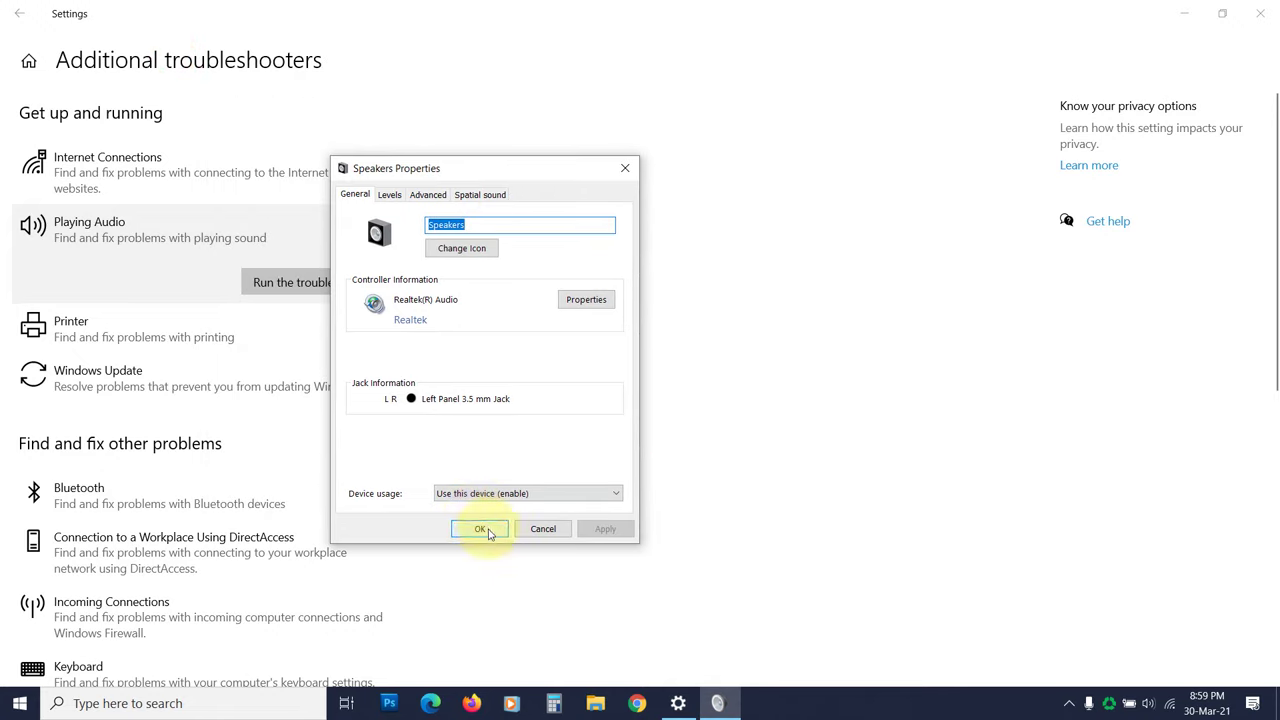
pyautogui.click(429, 196)
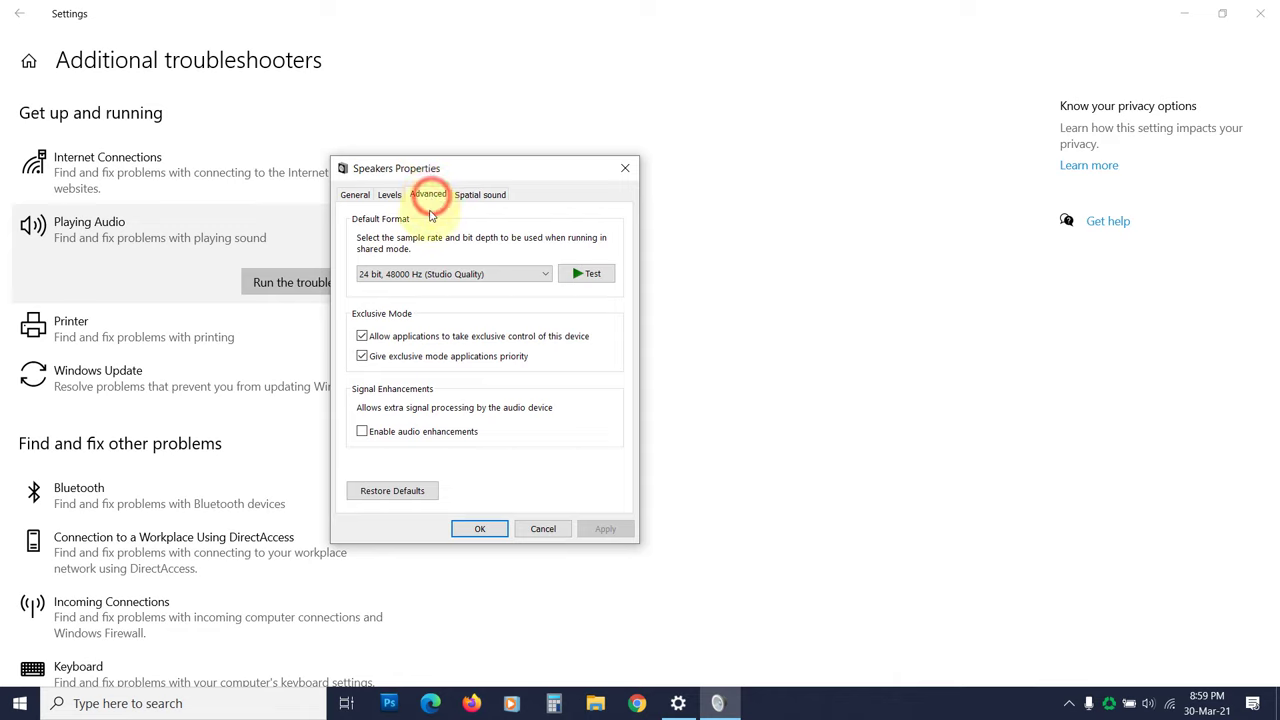